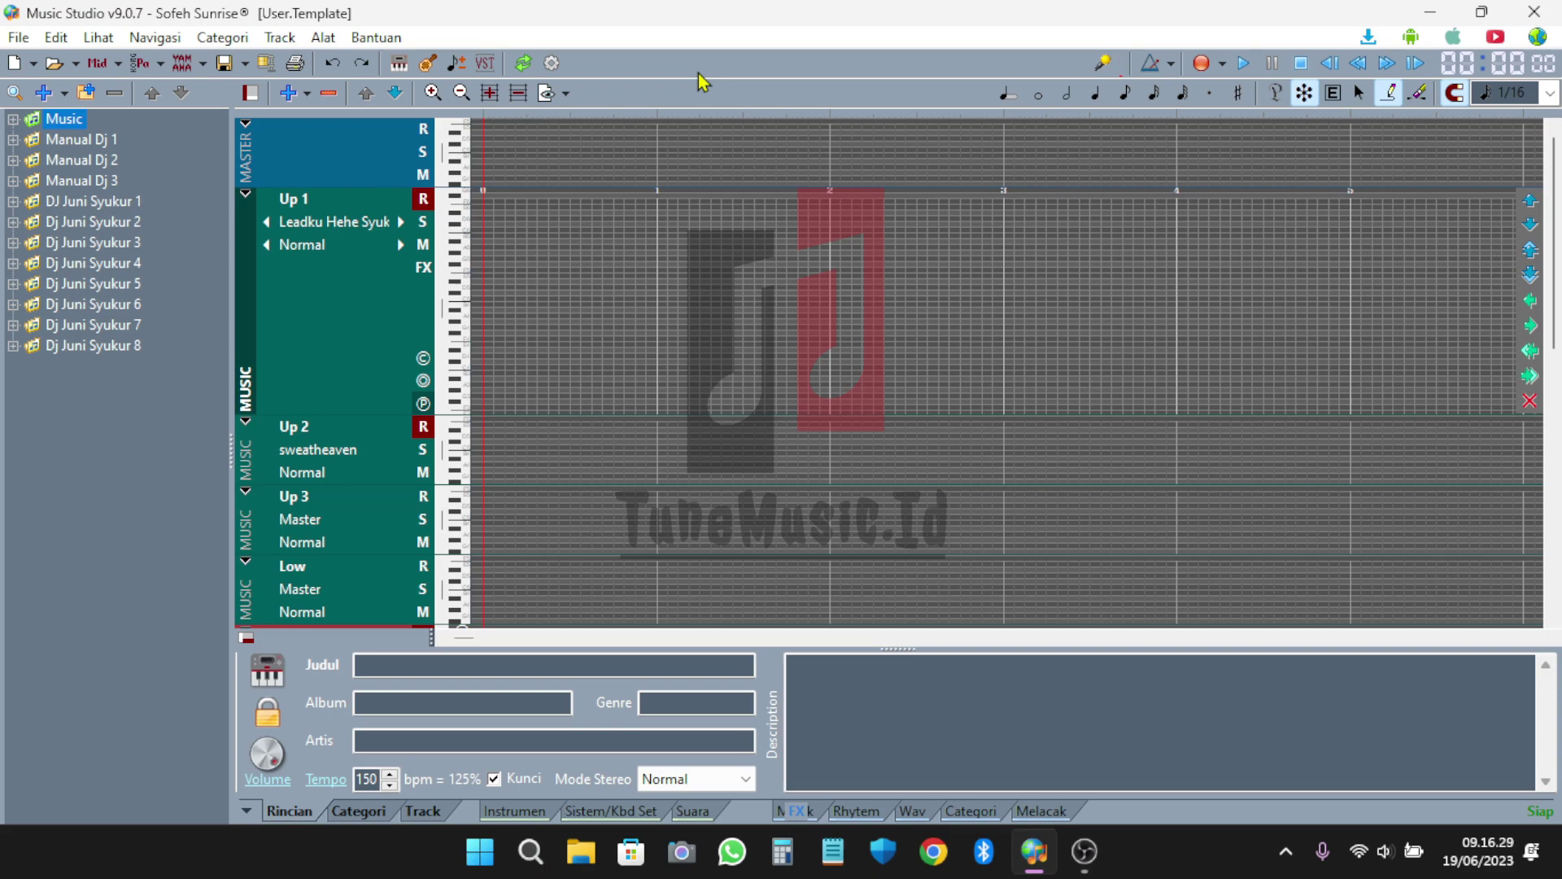
Open the virtual keyboard and maximize its window to try it out
{"action": "left_click", "coordinate": [400, 65]}
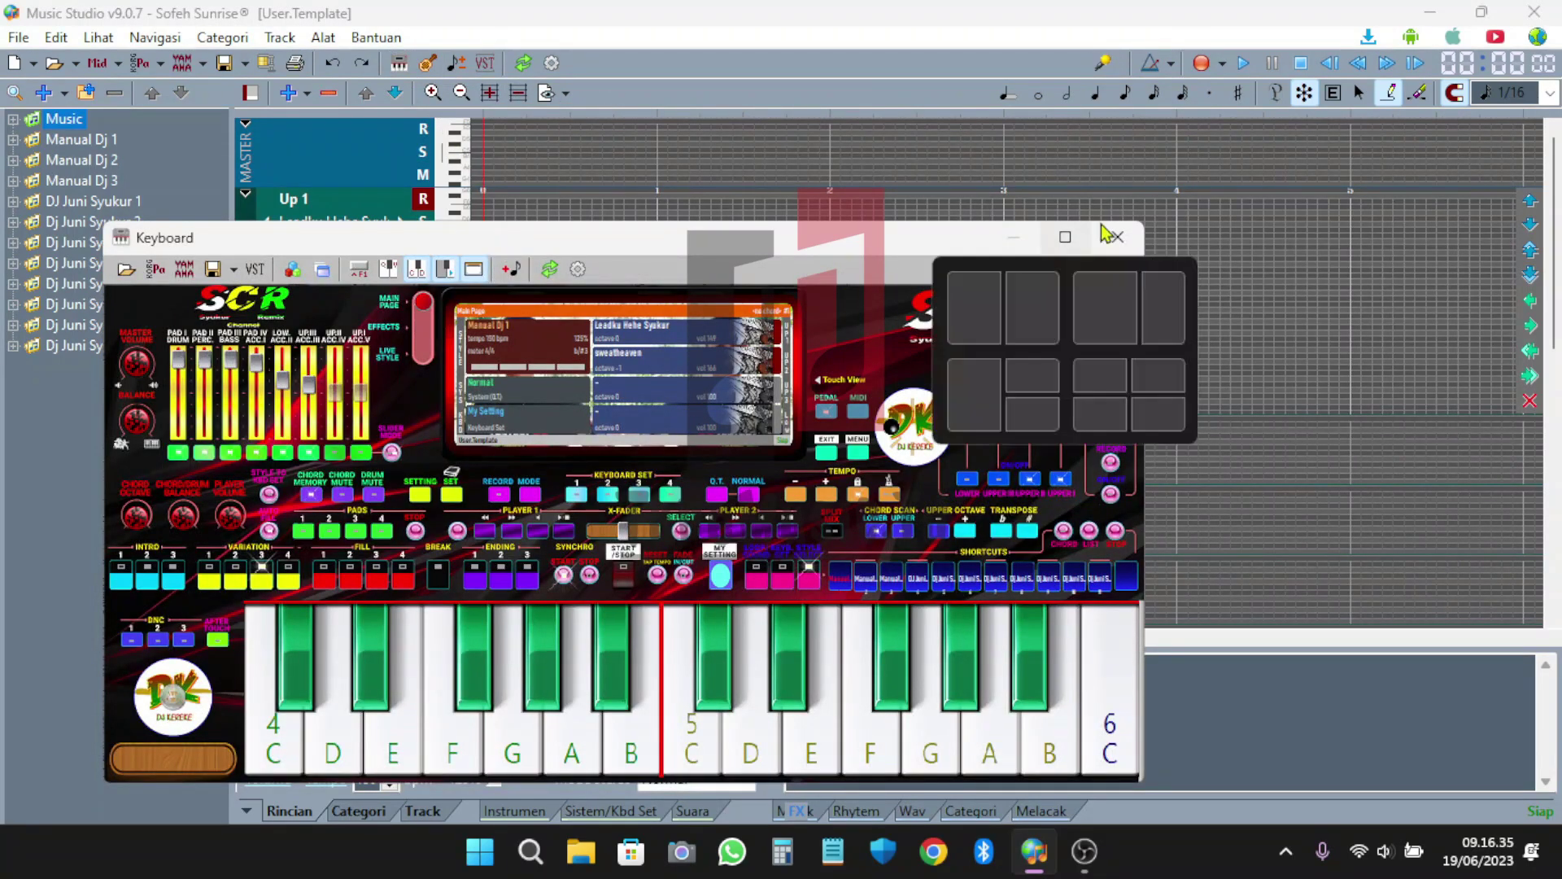
{"action": "left_click", "coordinate": [1065, 237]}
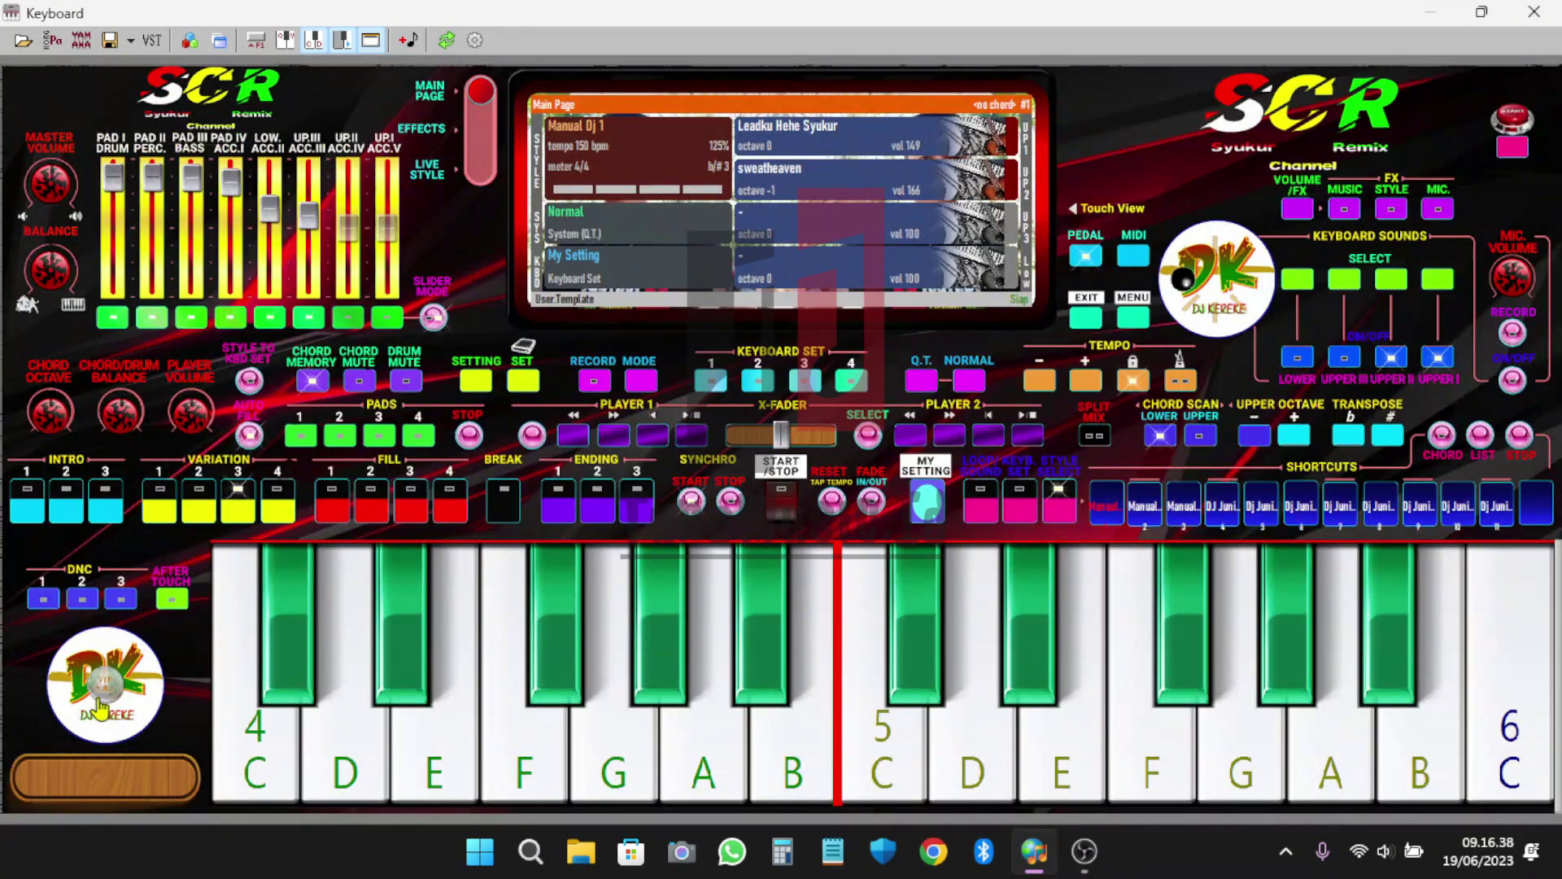
{"action": "left_click", "coordinate": [101, 706]}
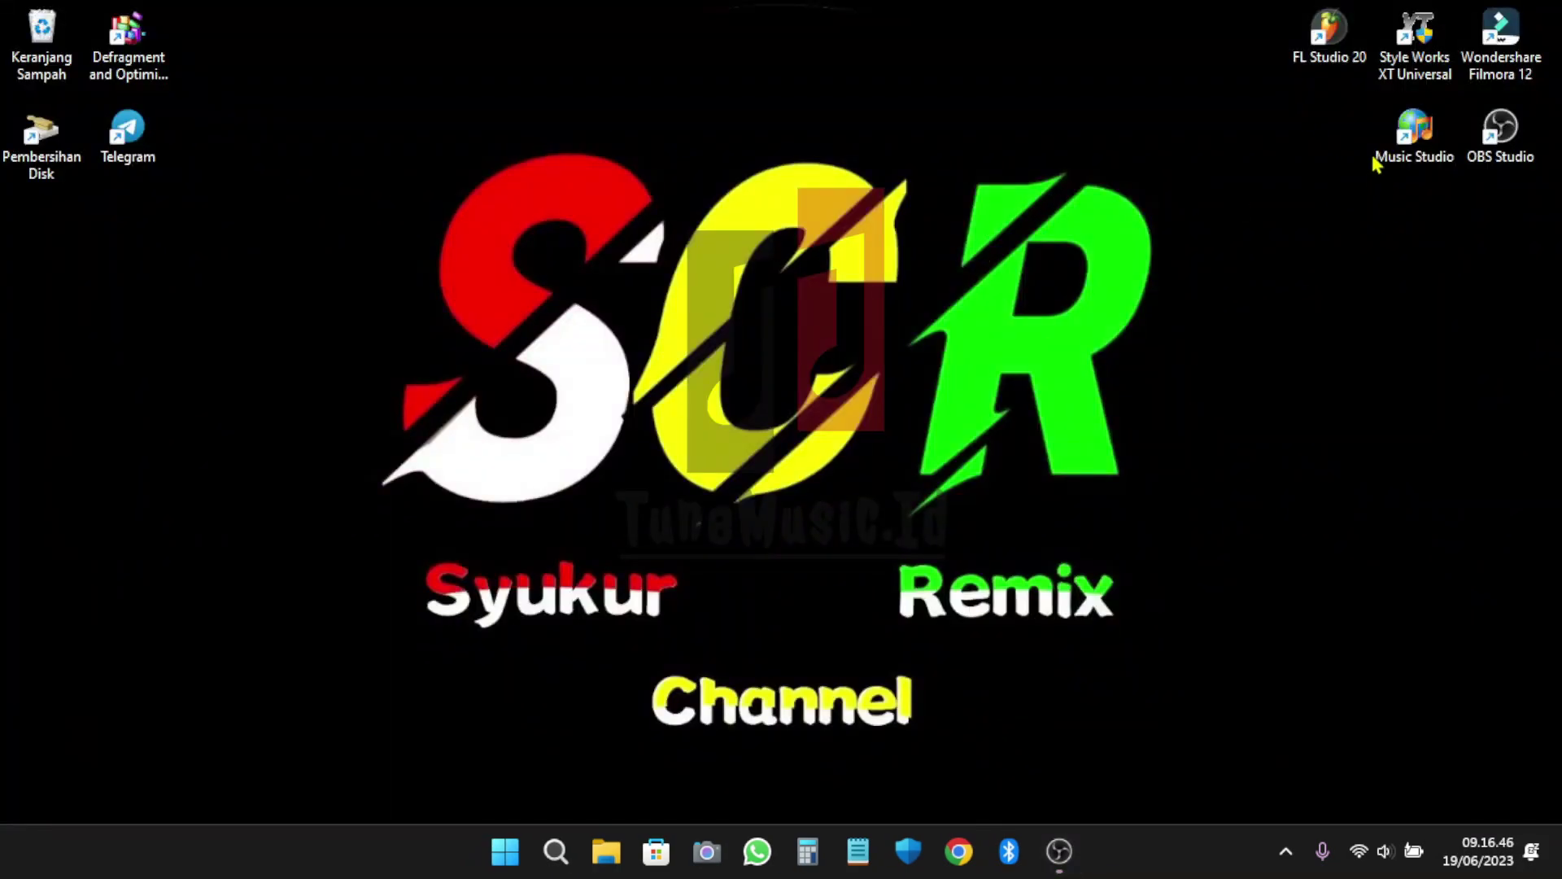
Launch Music Studio from the desktop, maximize it, and open its virtual keyboard full screen
{"action": "double_click", "coordinate": [1379, 163]}
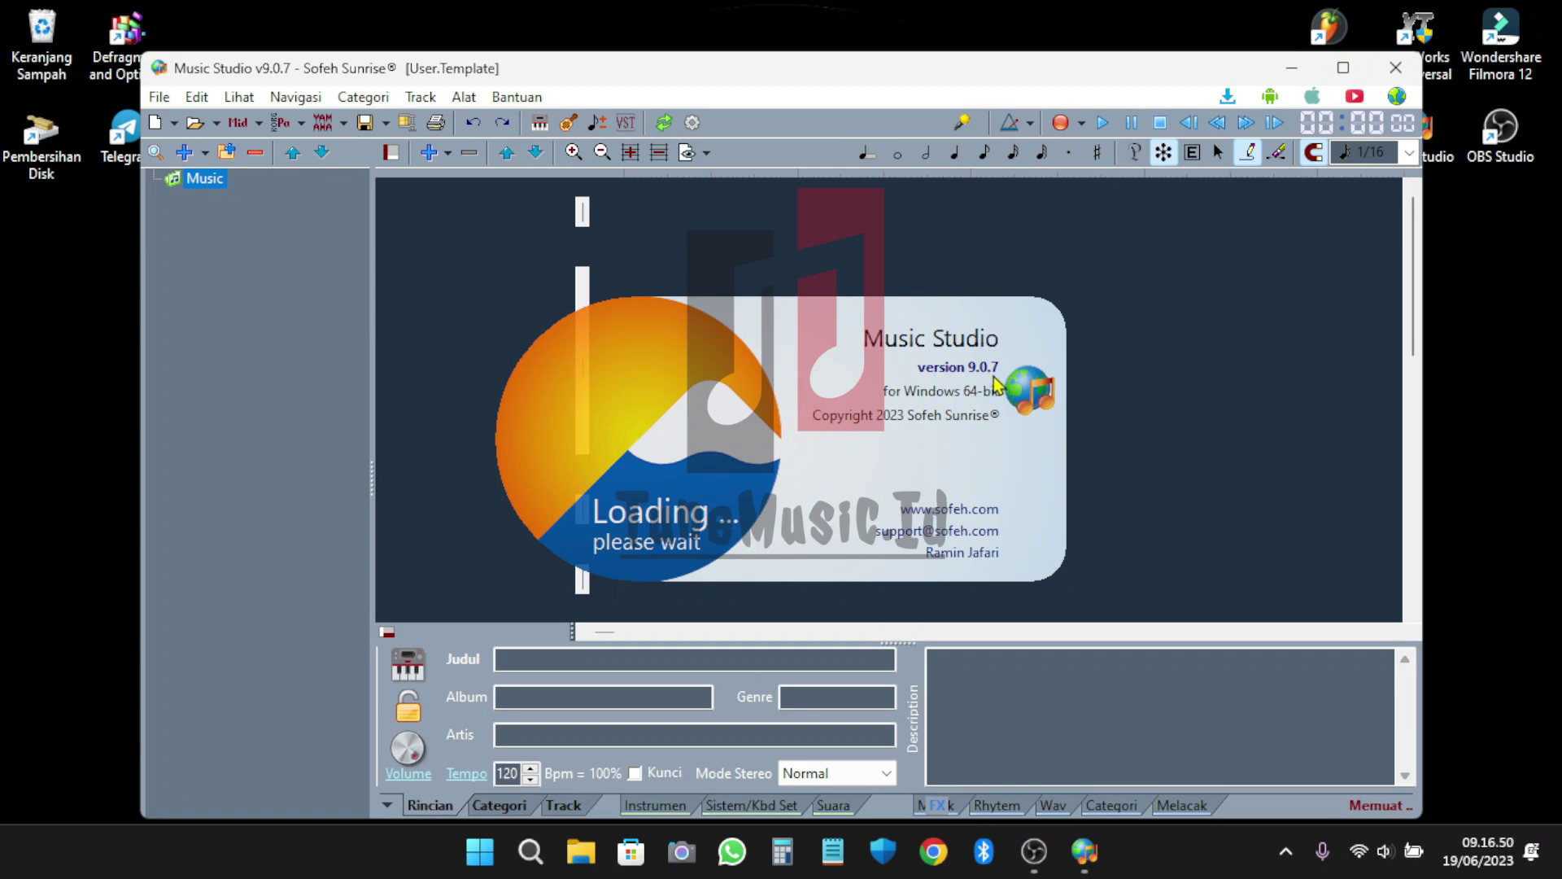
{"action": "left_click", "coordinate": [1343, 68]}
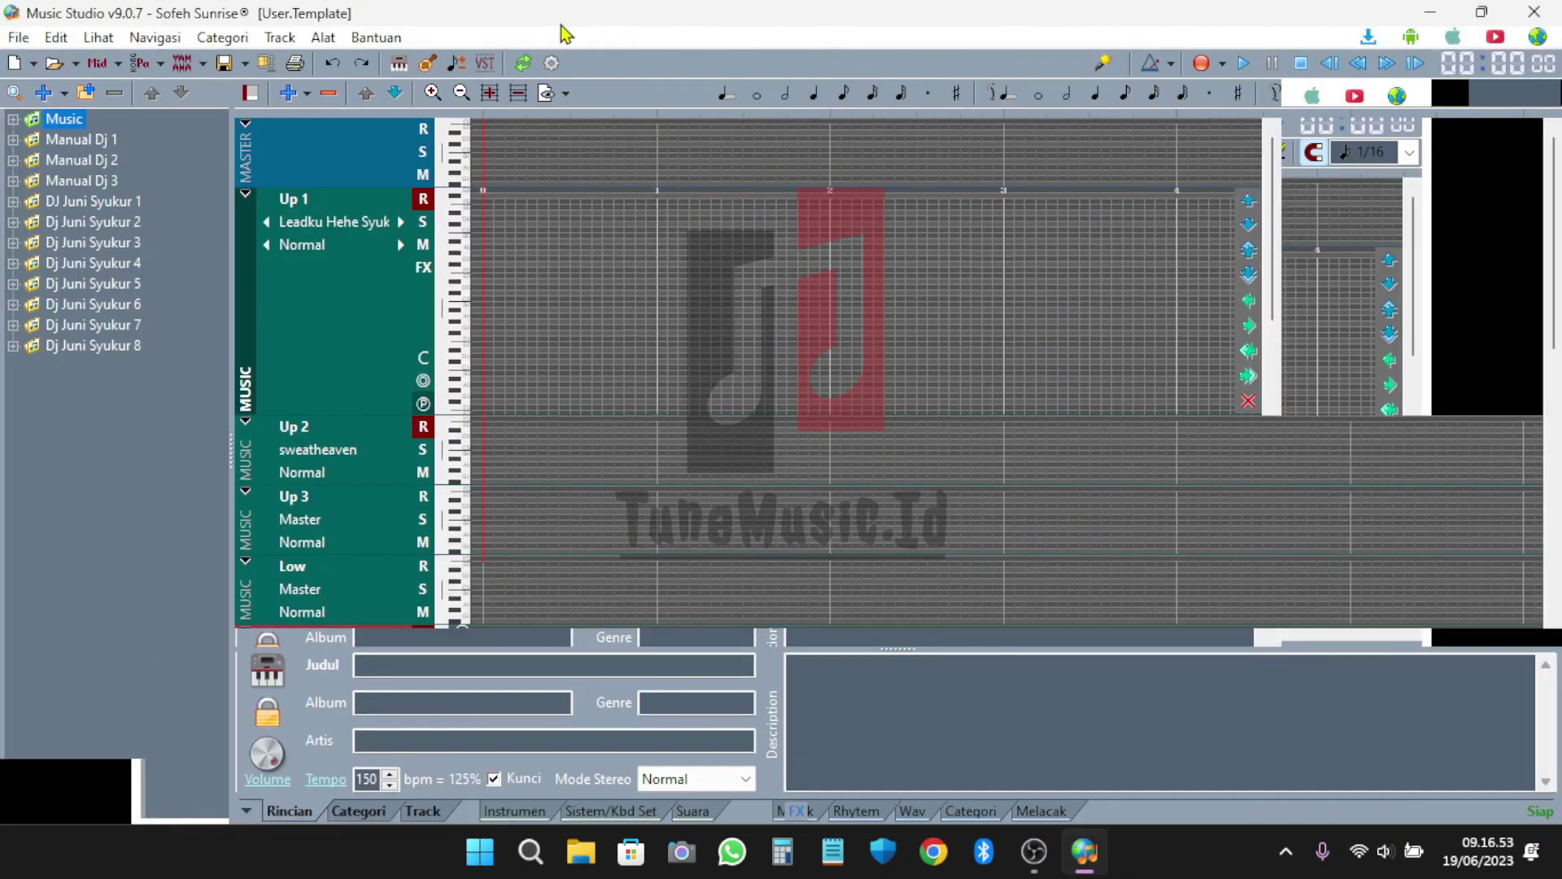
{"action": "left_click", "coordinate": [406, 75]}
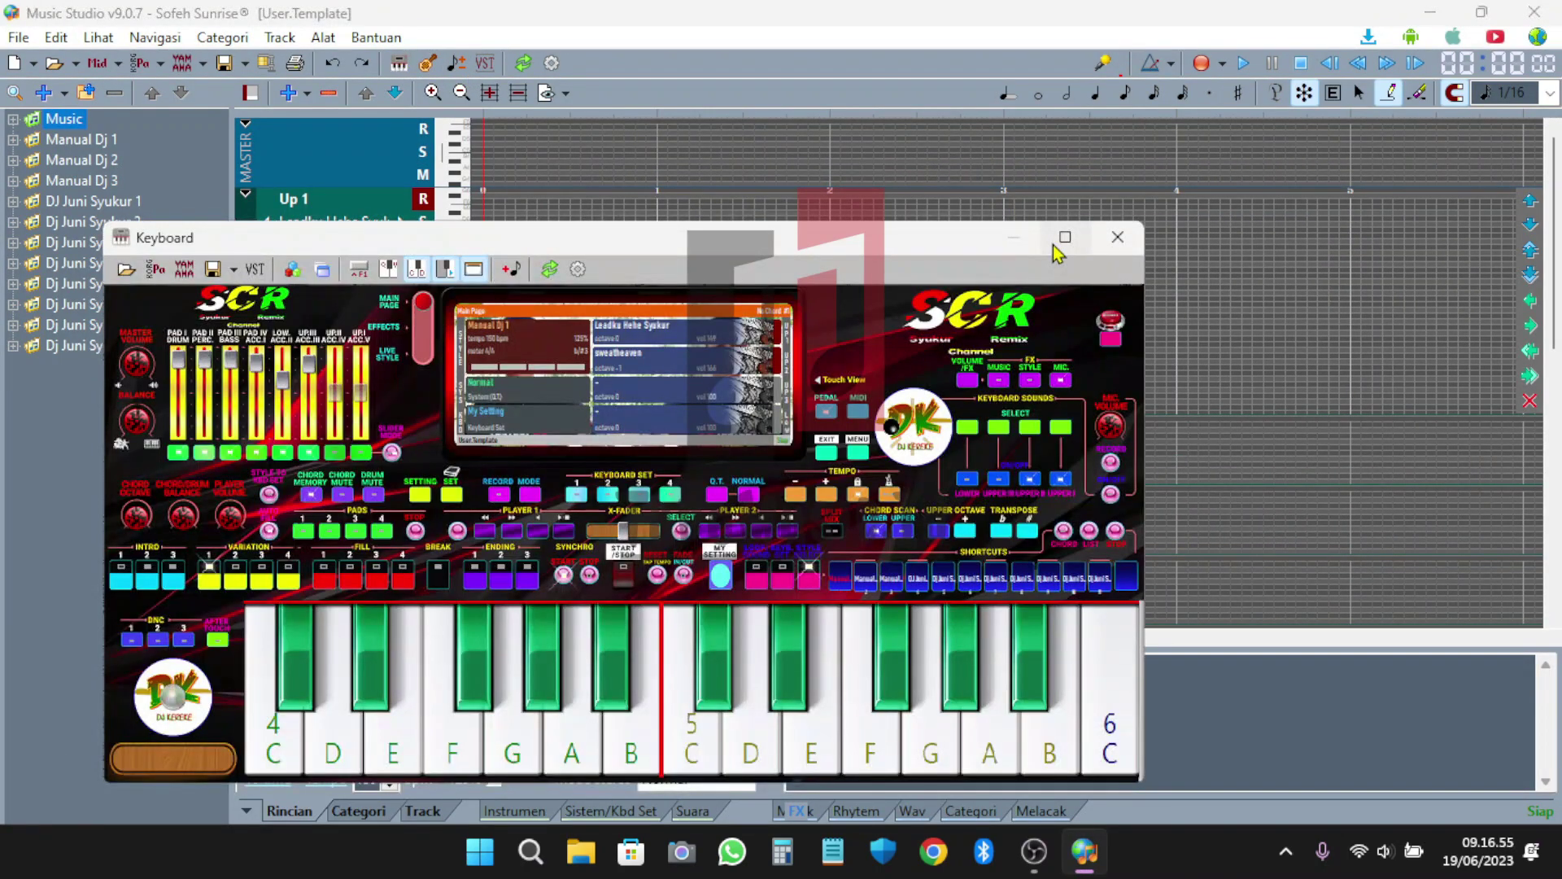
{"action": "left_click", "coordinate": [1065, 238]}
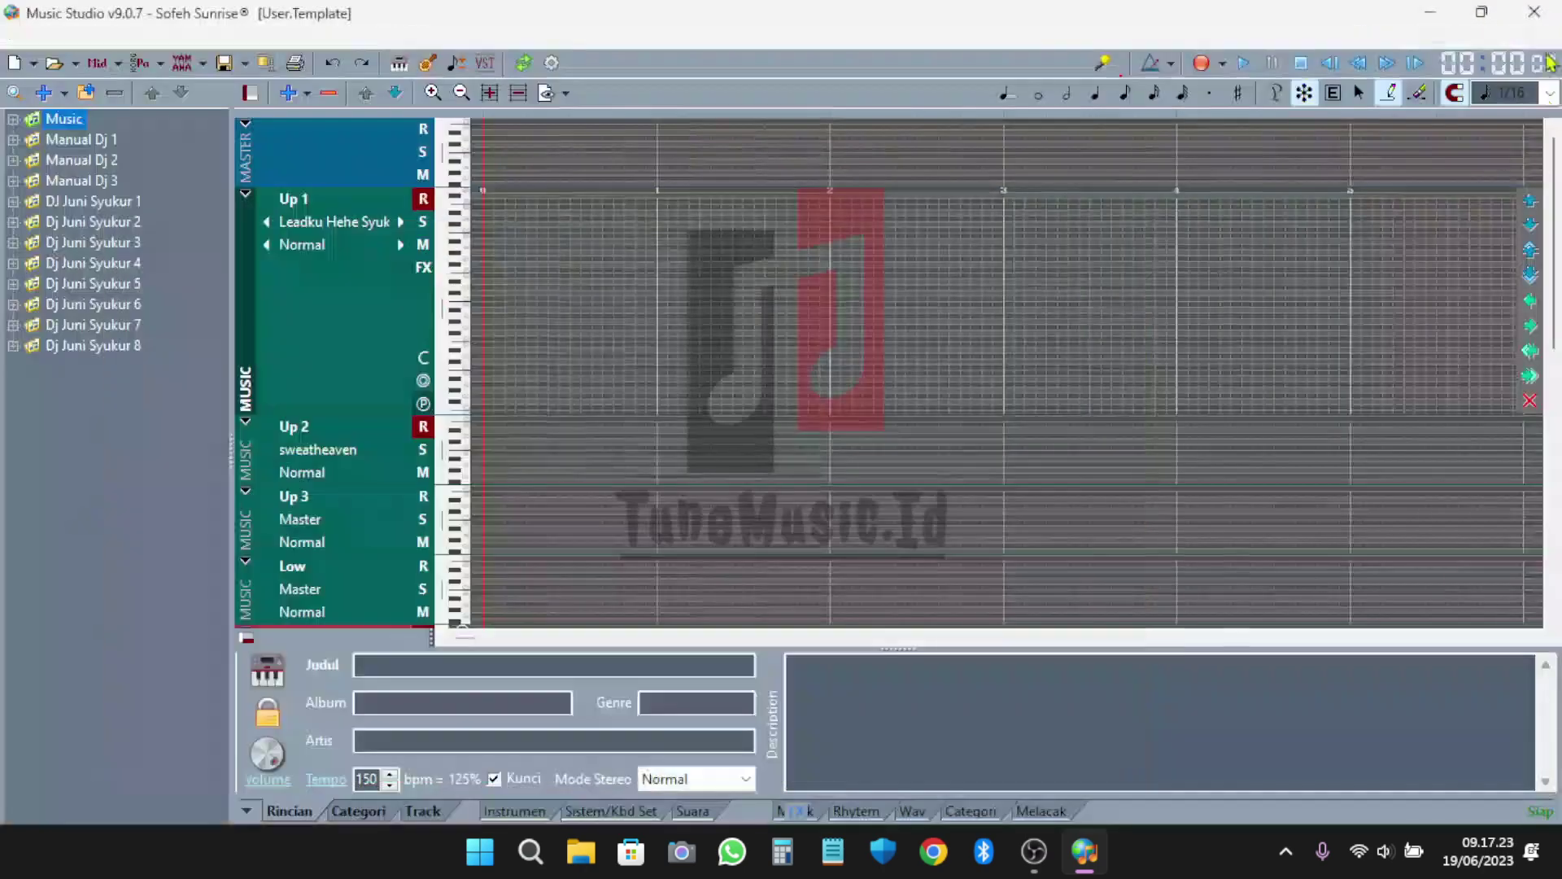
Exit Music Studio and open the installation folder that its desktop shortcut points to
{"action": "left_click", "coordinate": [1536, 13]}
{"action": "left_click", "coordinate": [1549, 10]}
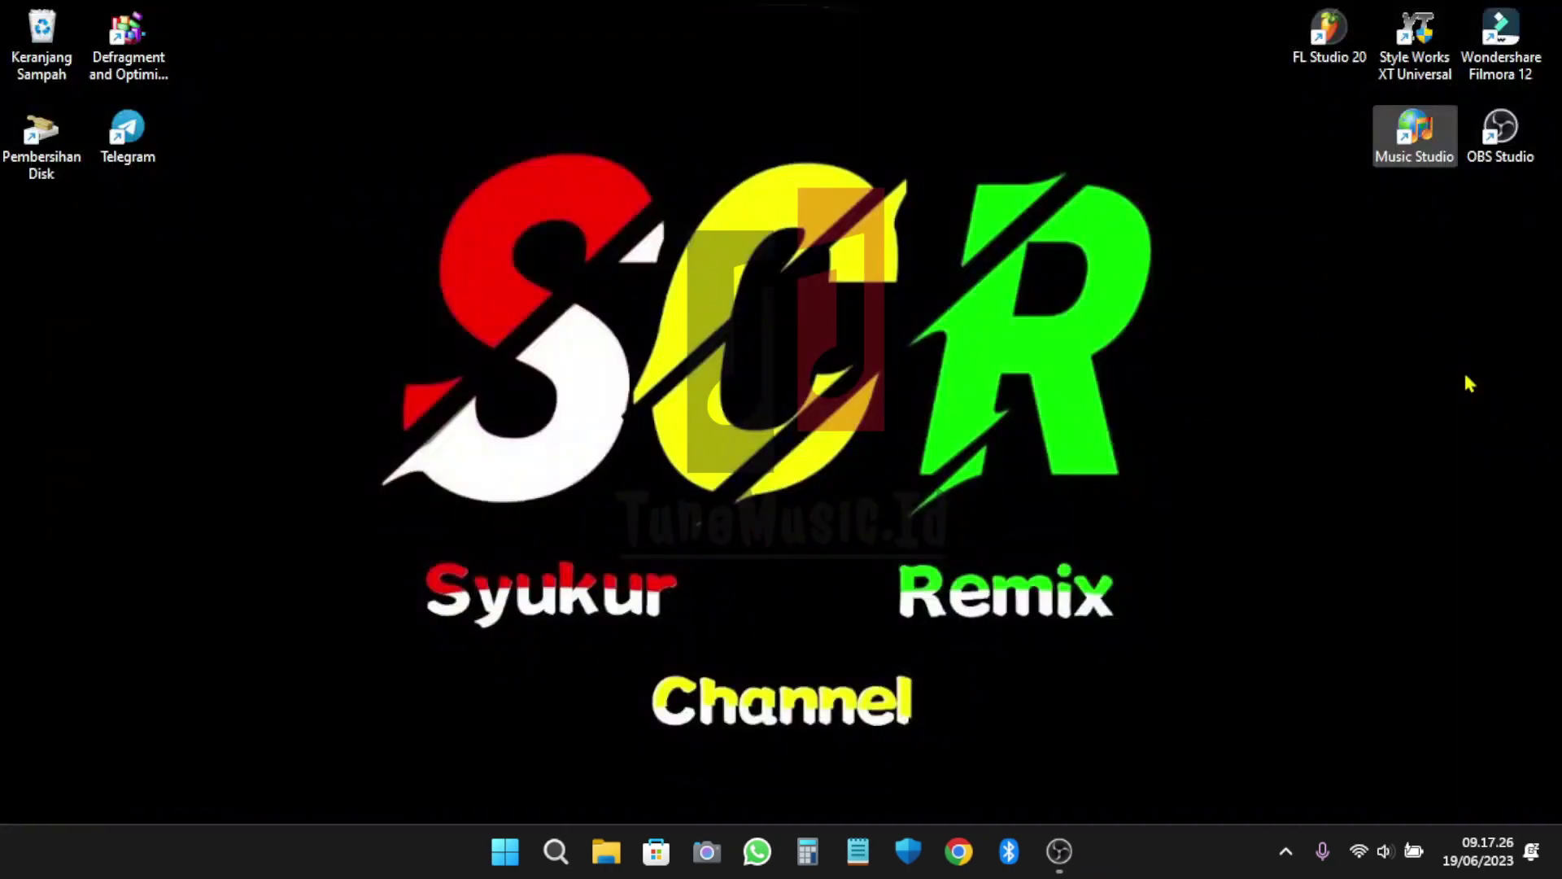
{"action": "left_click", "coordinate": [1215, 192]}
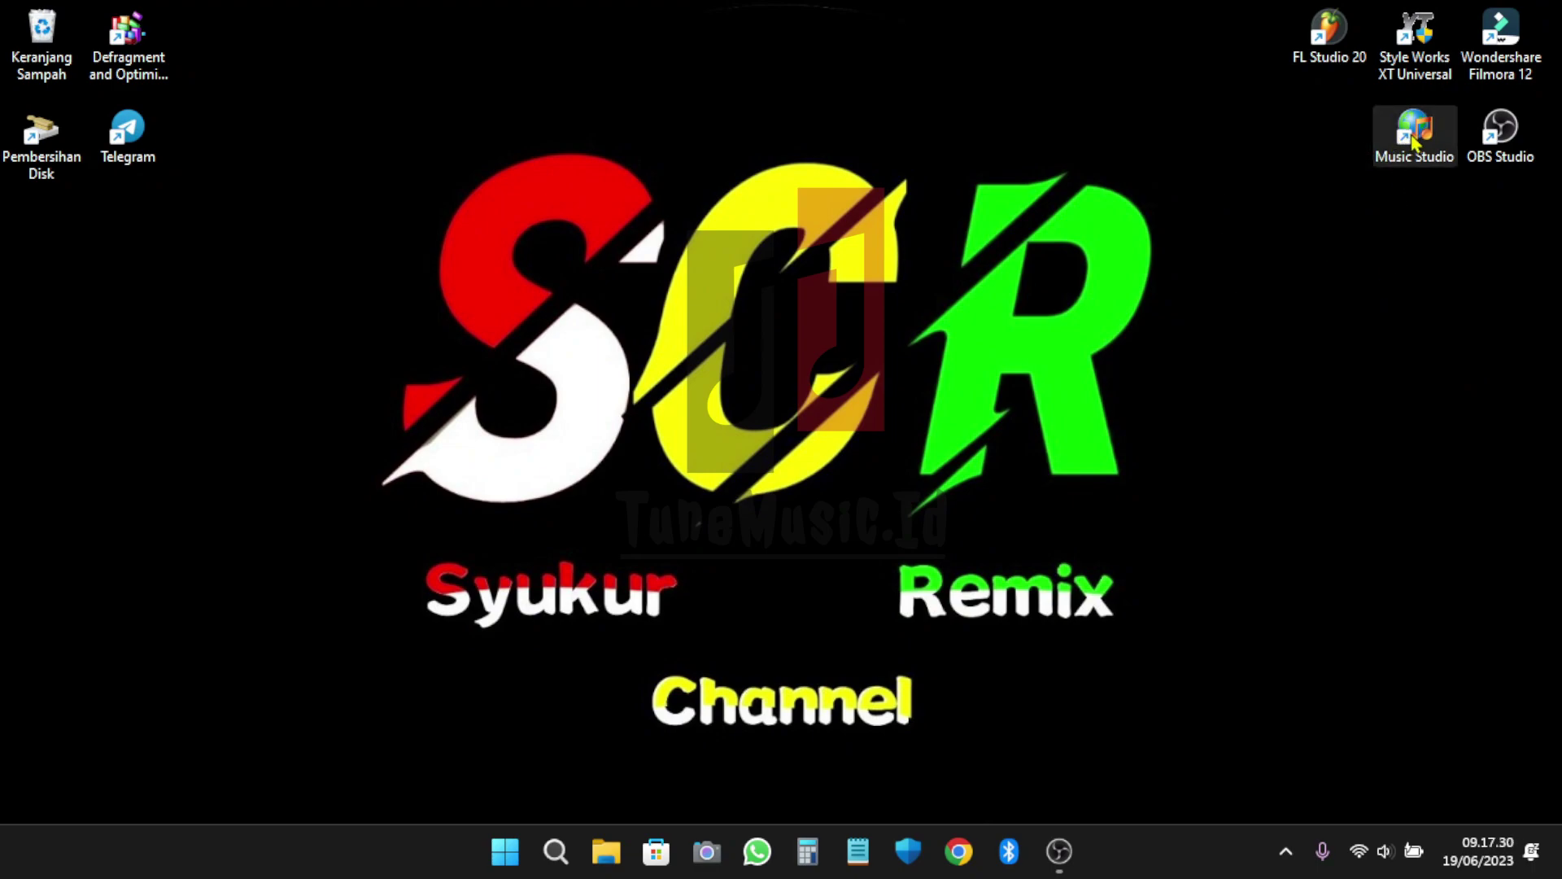
{"action": "right_click", "coordinate": [1414, 144]}
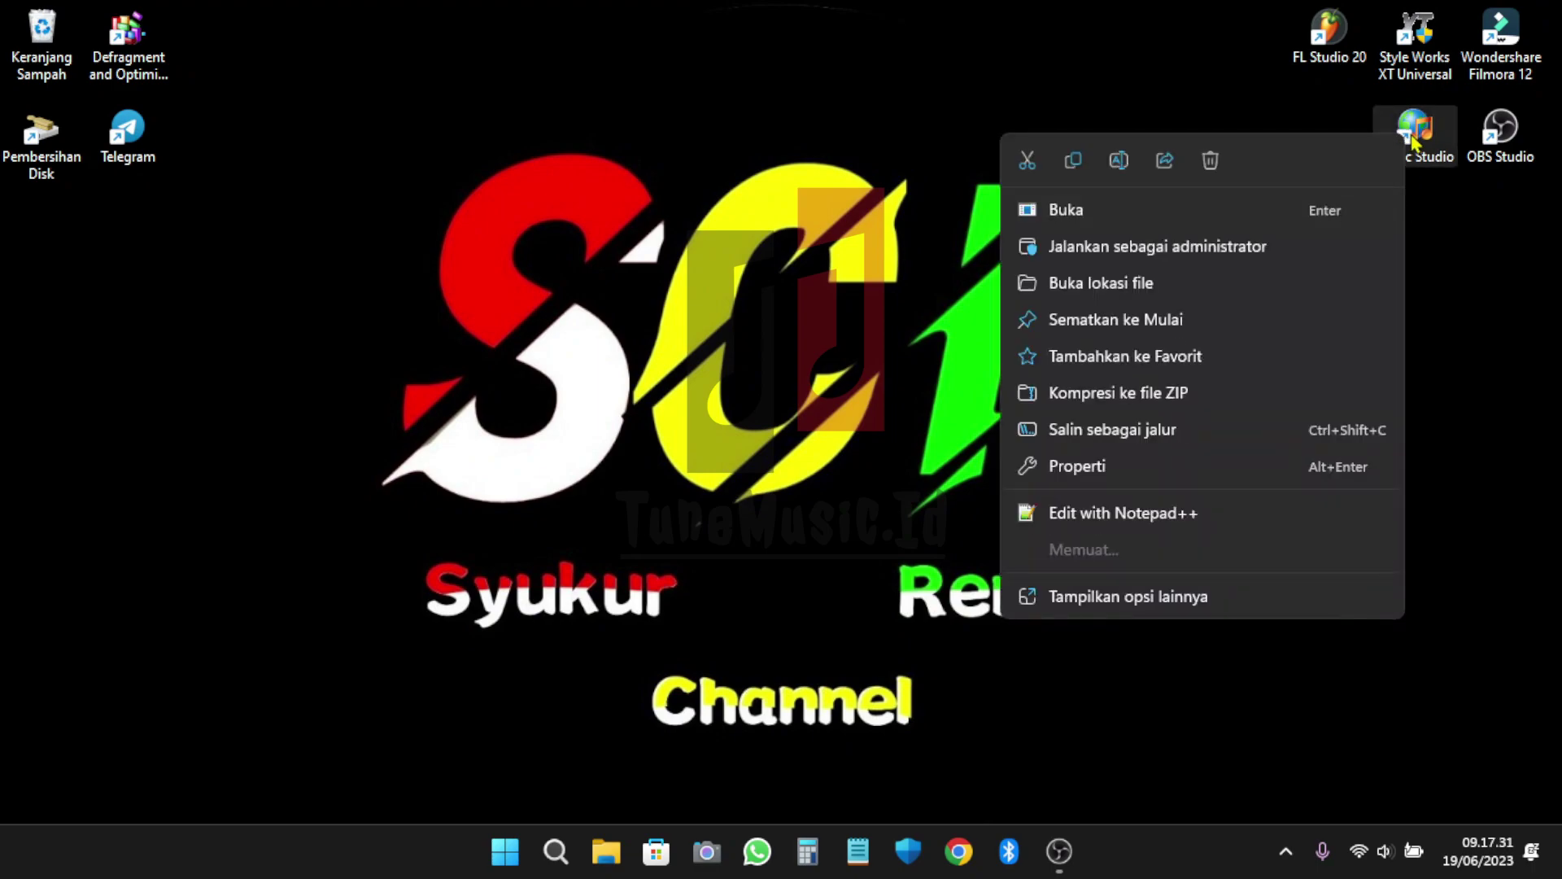
{"action": "left_click", "coordinate": [1125, 289]}
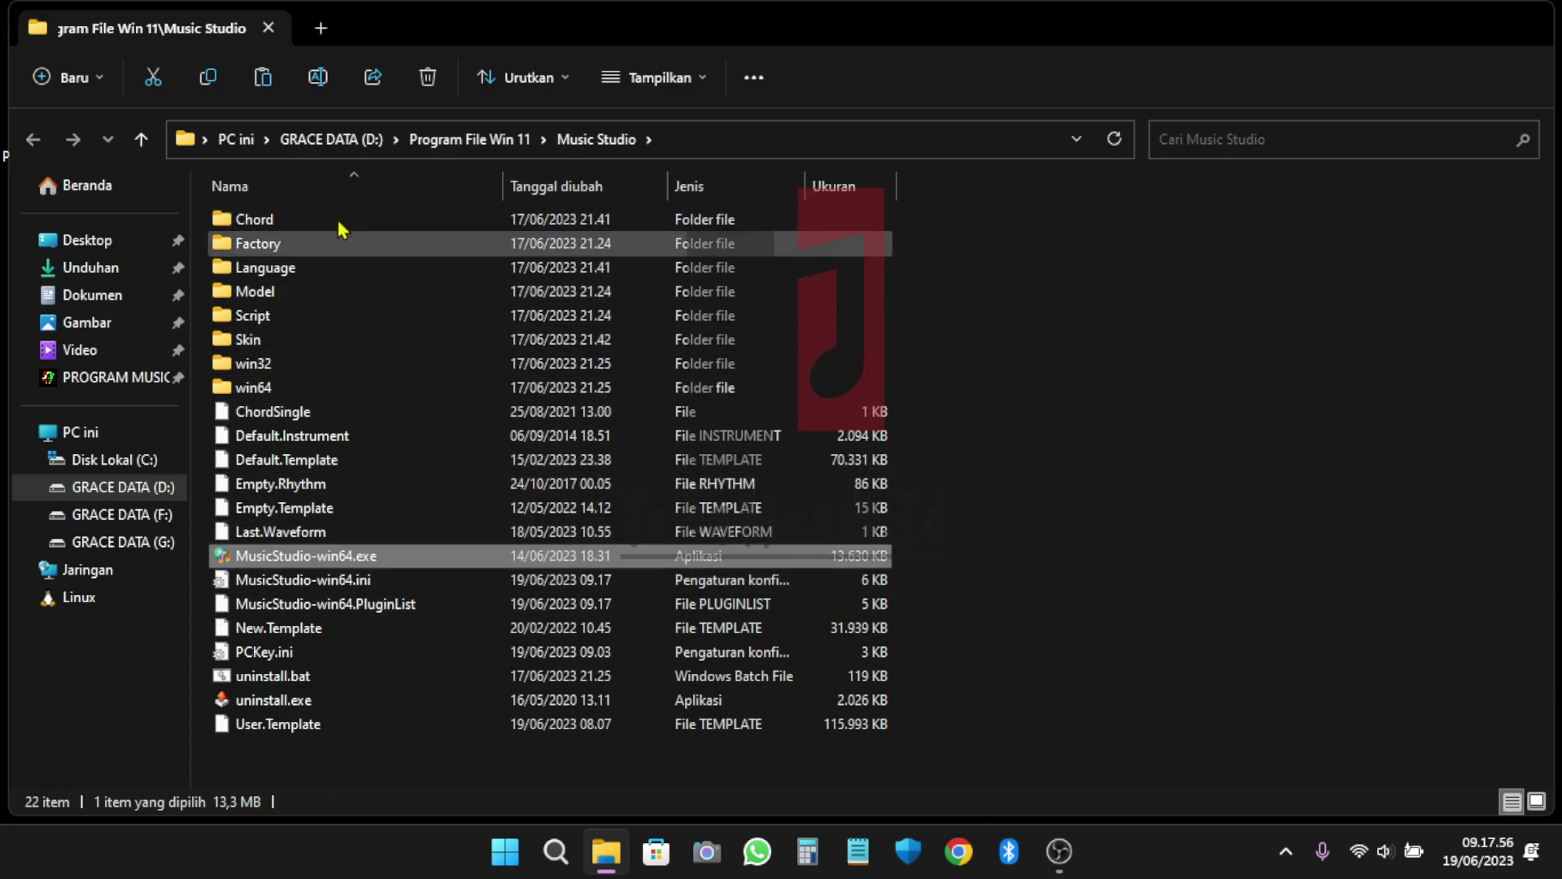
Show the Unduhan folder in a second tab beside the Music Studio installation folder
{"action": "left_click", "coordinate": [321, 27]}
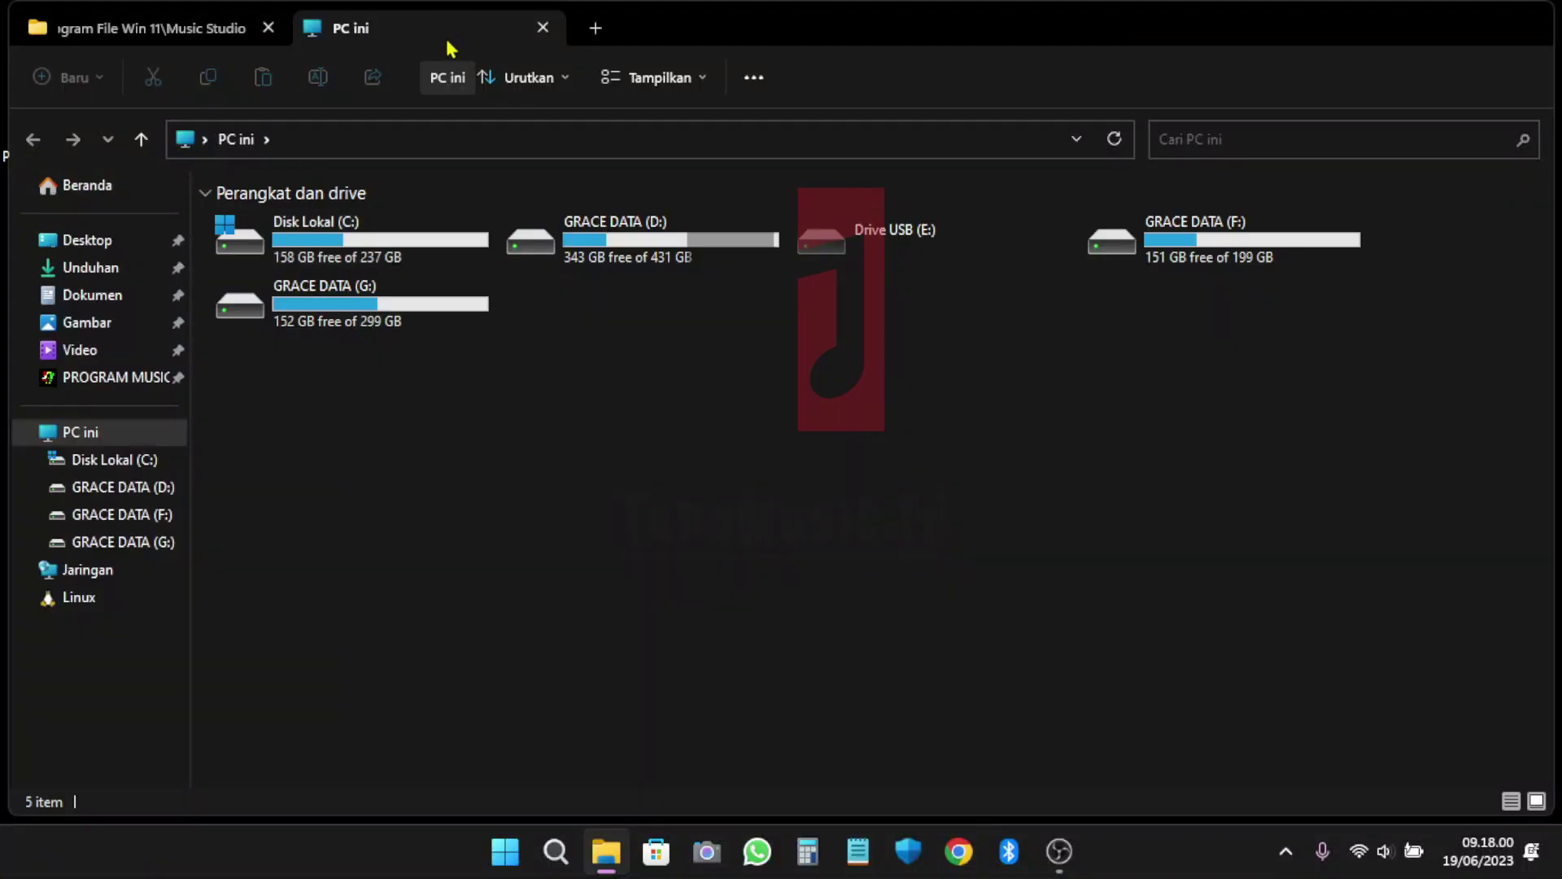
{"action": "left_click", "coordinate": [192, 31]}
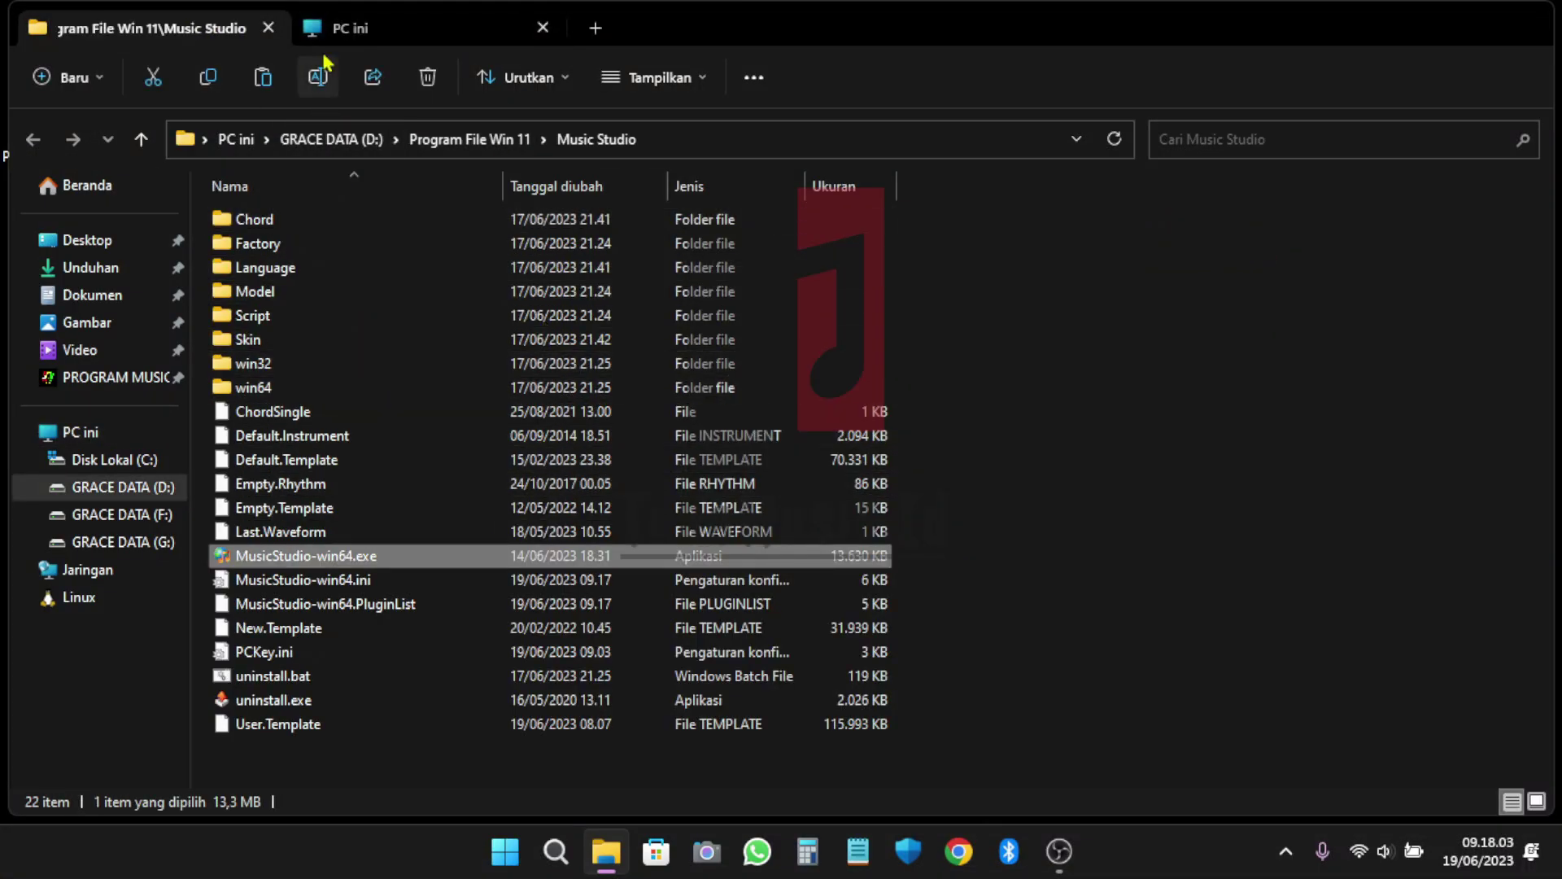
{"action": "left_click", "coordinate": [367, 26]}
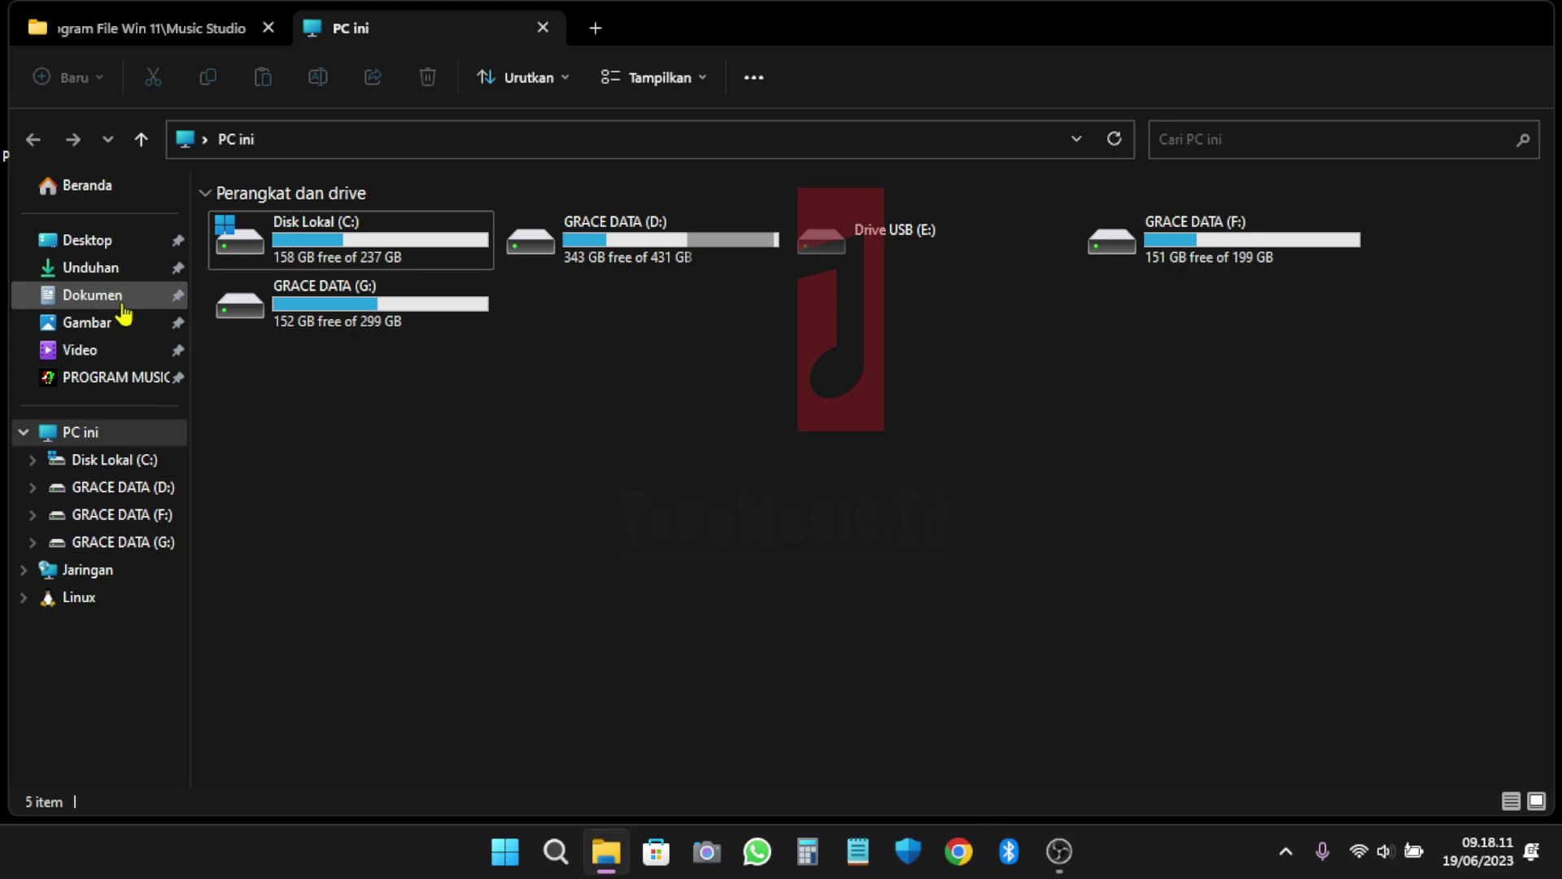
{"action": "left_click", "coordinate": [155, 37]}
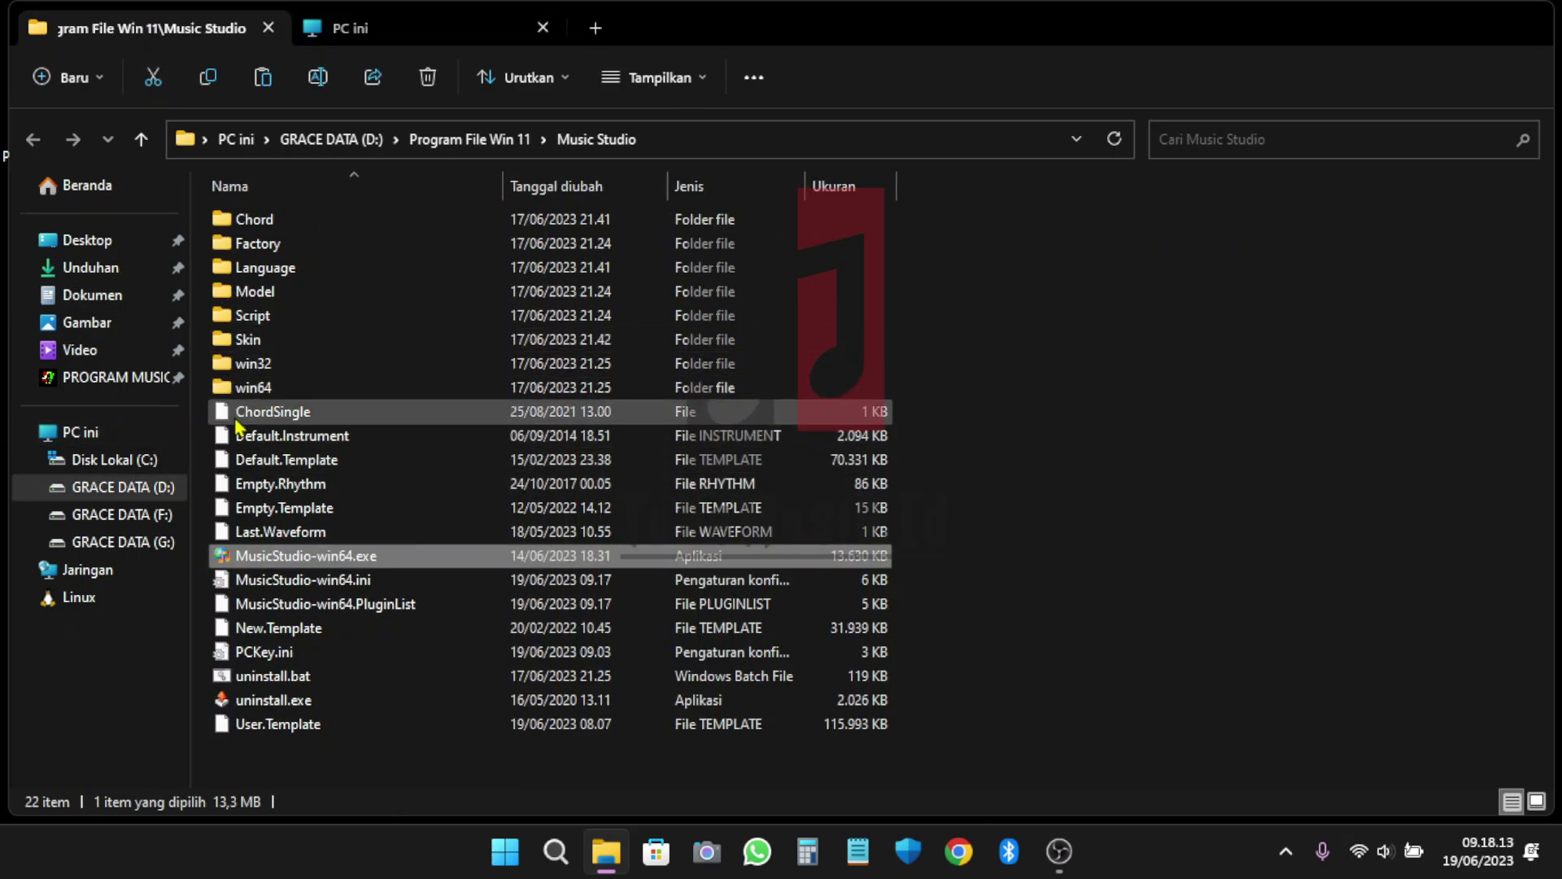
{"action": "left_click", "coordinate": [358, 28]}
{"action": "left_click", "coordinate": [93, 270]}
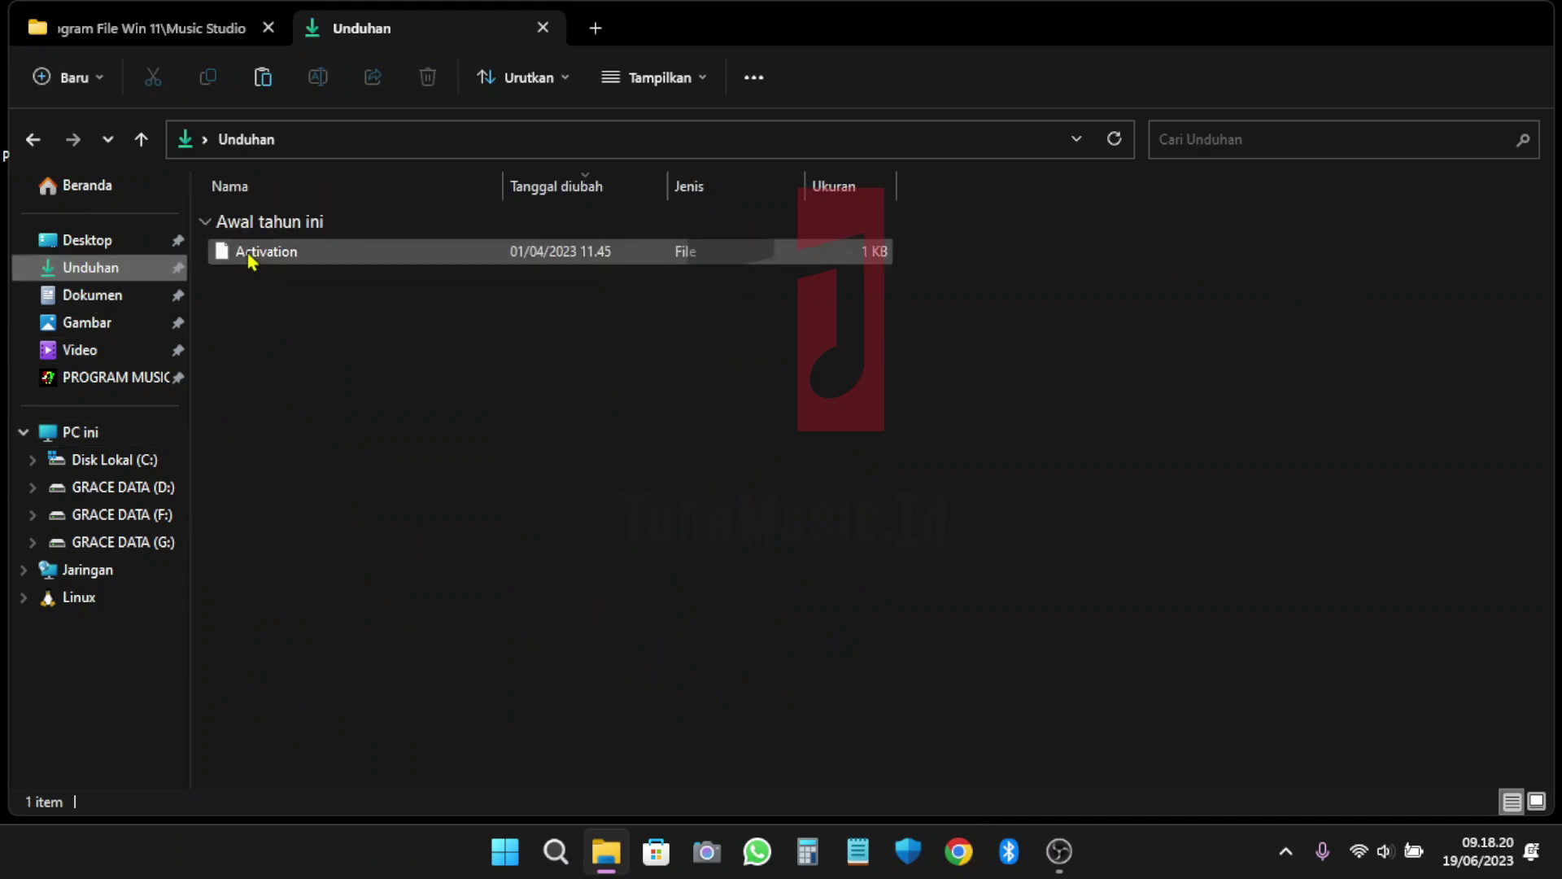
Move the Activation file from the Unduhan folder into the Music Studio installation folder
{"action": "left_click", "coordinate": [250, 258]}
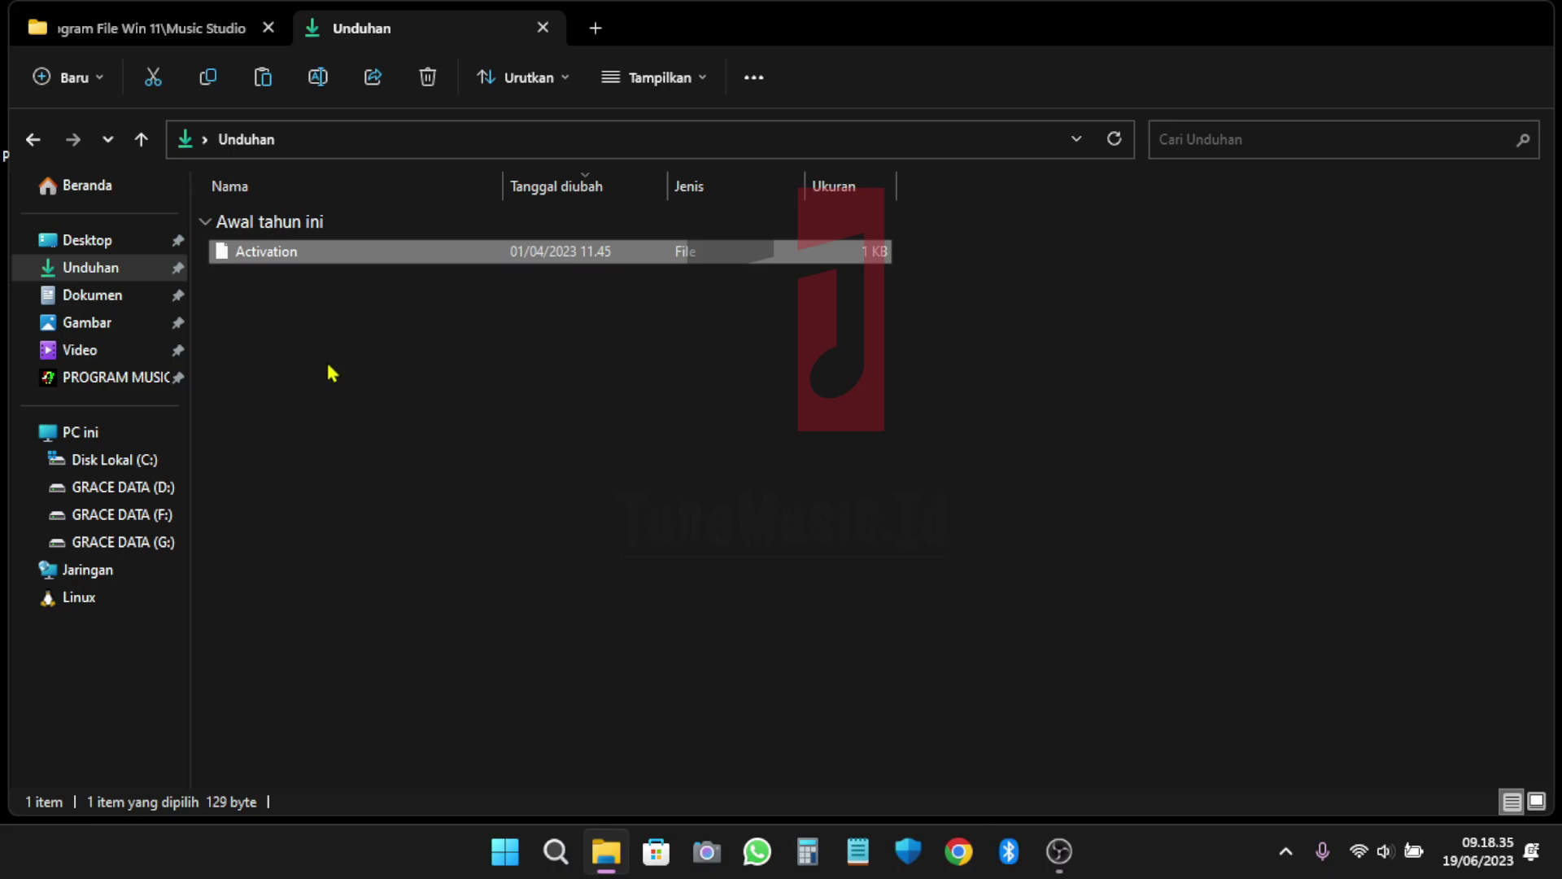
{"action": "left_click", "coordinate": [210, 30]}
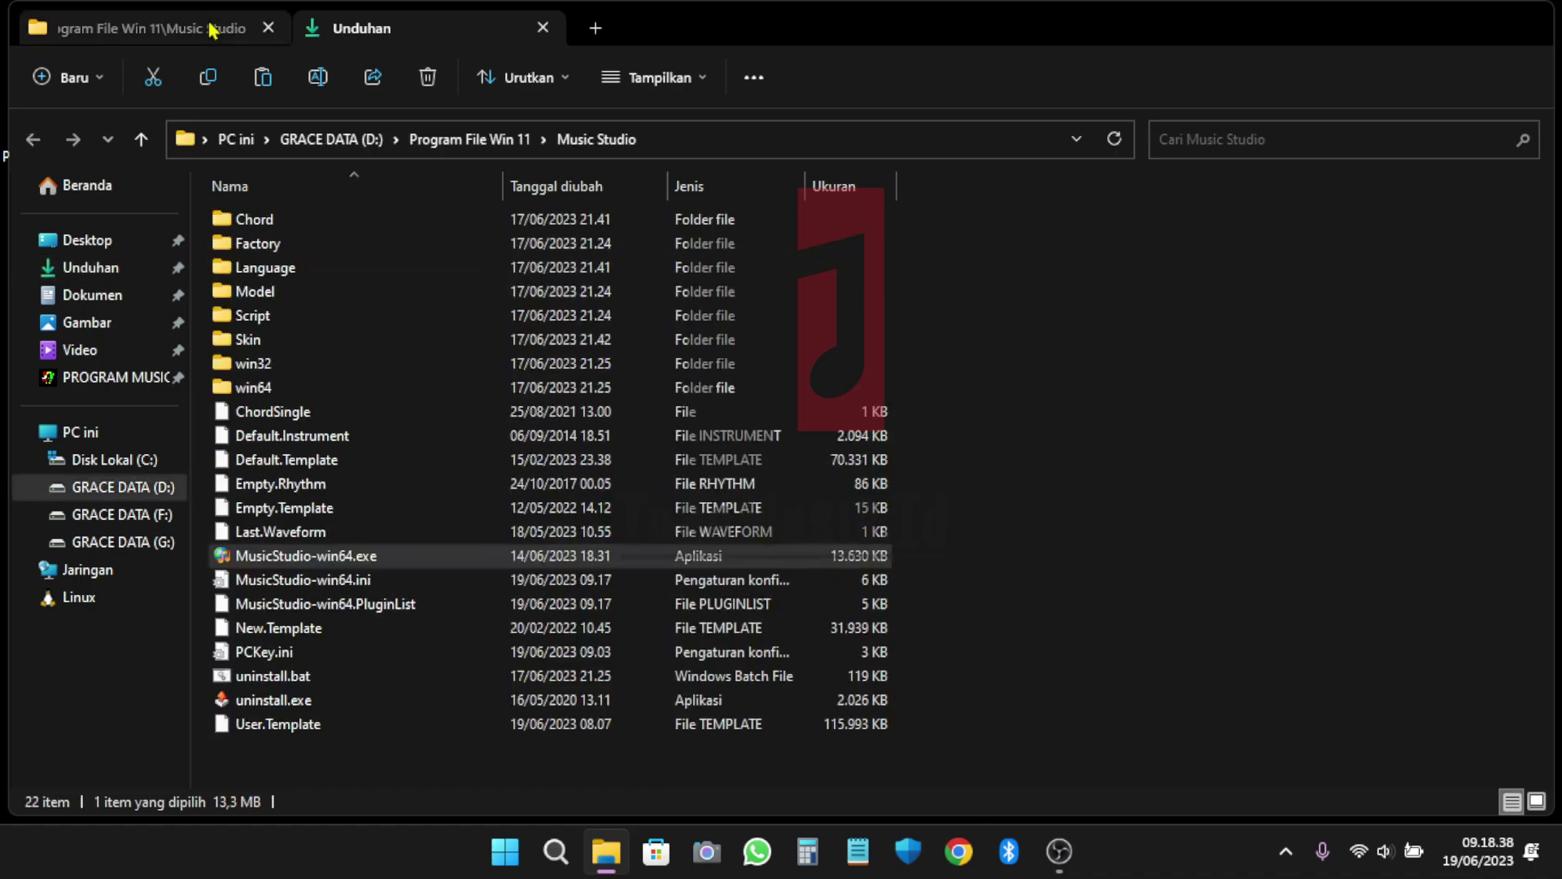
{"action": "left_click", "coordinate": [1035, 625]}
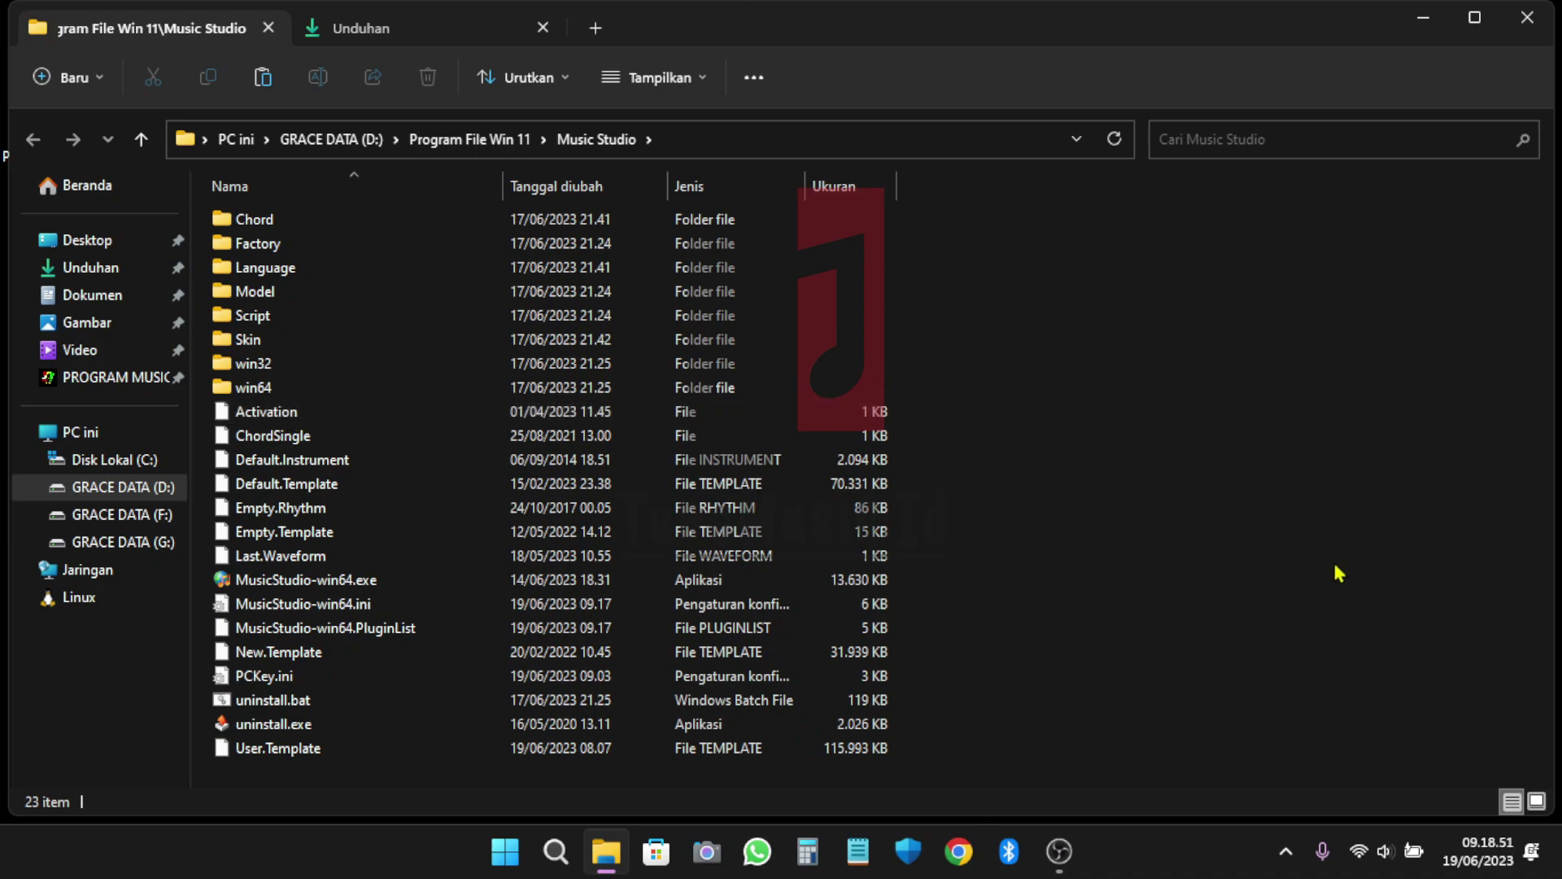
Minimize the folder window, launch Music Studio from the desktop, and dismiss the virtual keyboard
{"action": "left_click", "coordinate": [1439, 19]}
{"action": "double_click", "coordinate": [1420, 130]}
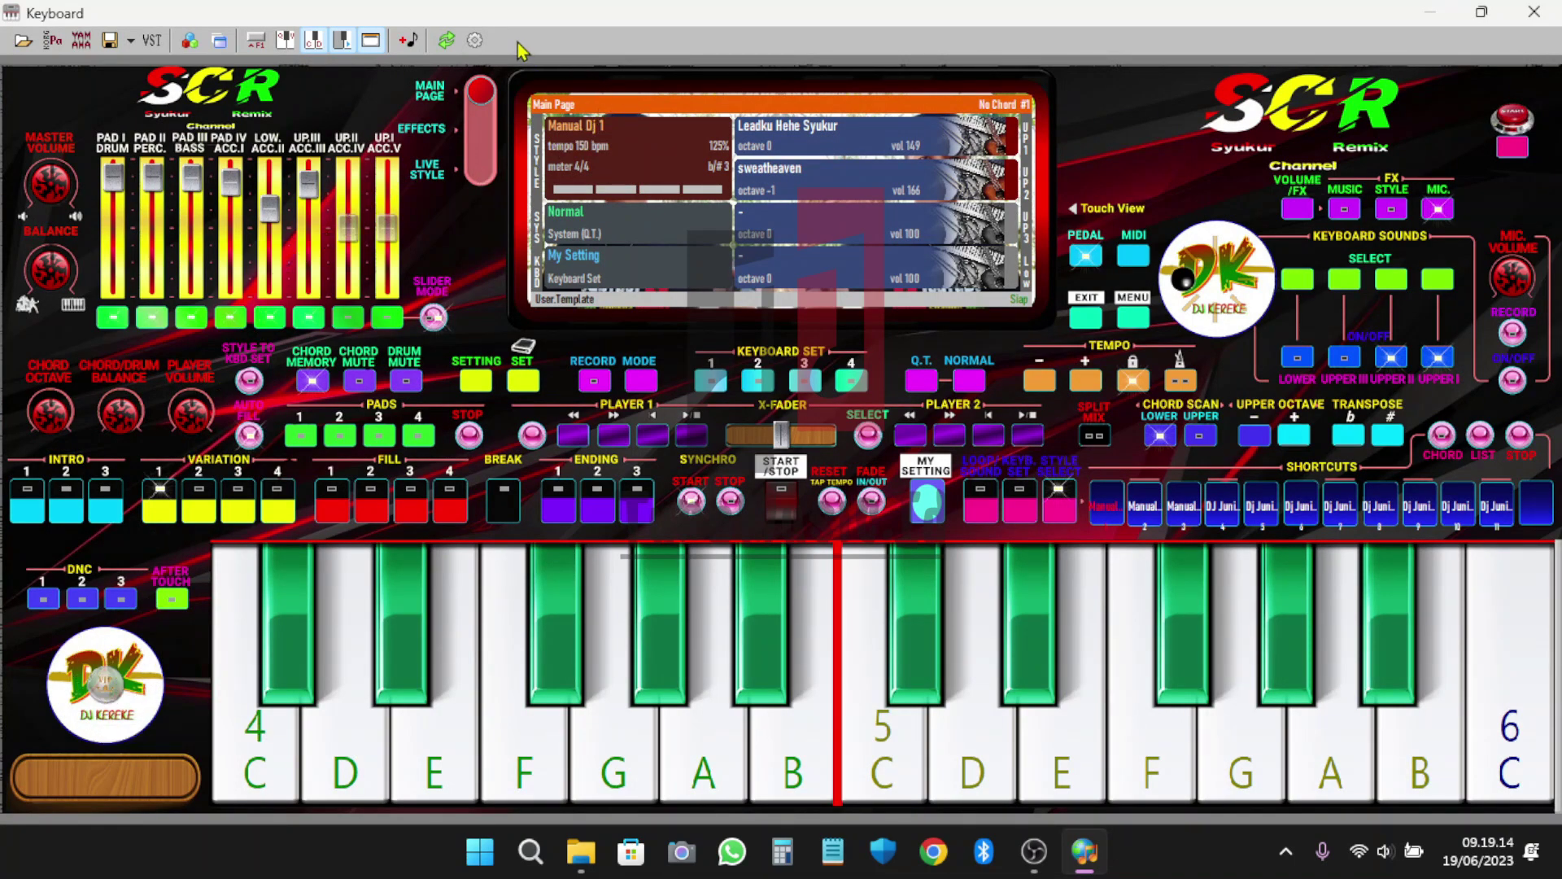
{"action": "key", "text": "Escape"}
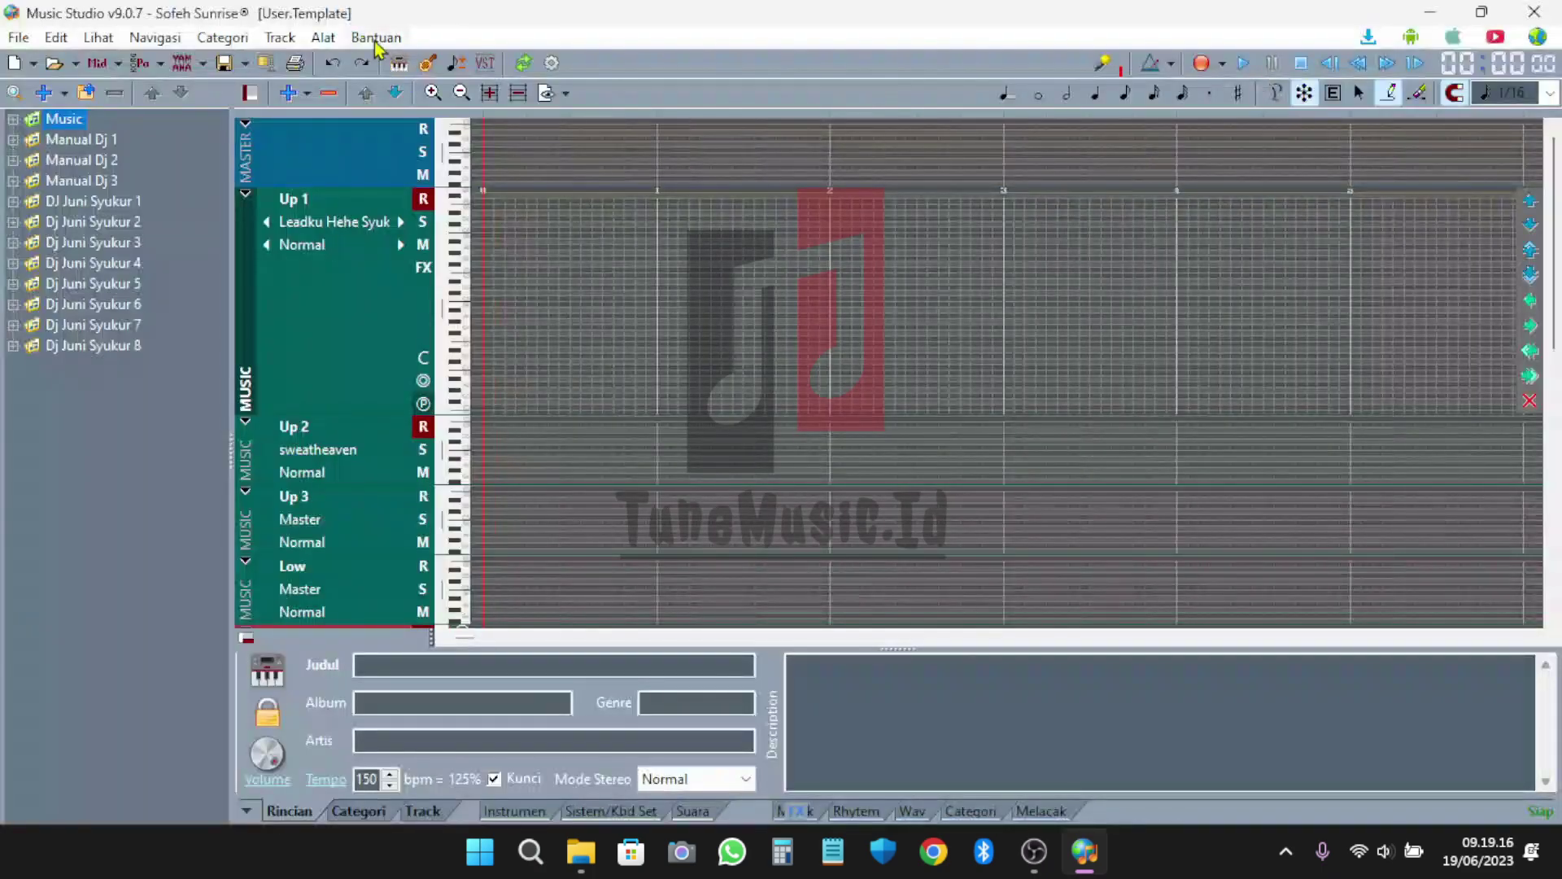
Check the activation details of the professional features, and exit Music Studio
{"action": "left_click", "coordinate": [376, 39]}
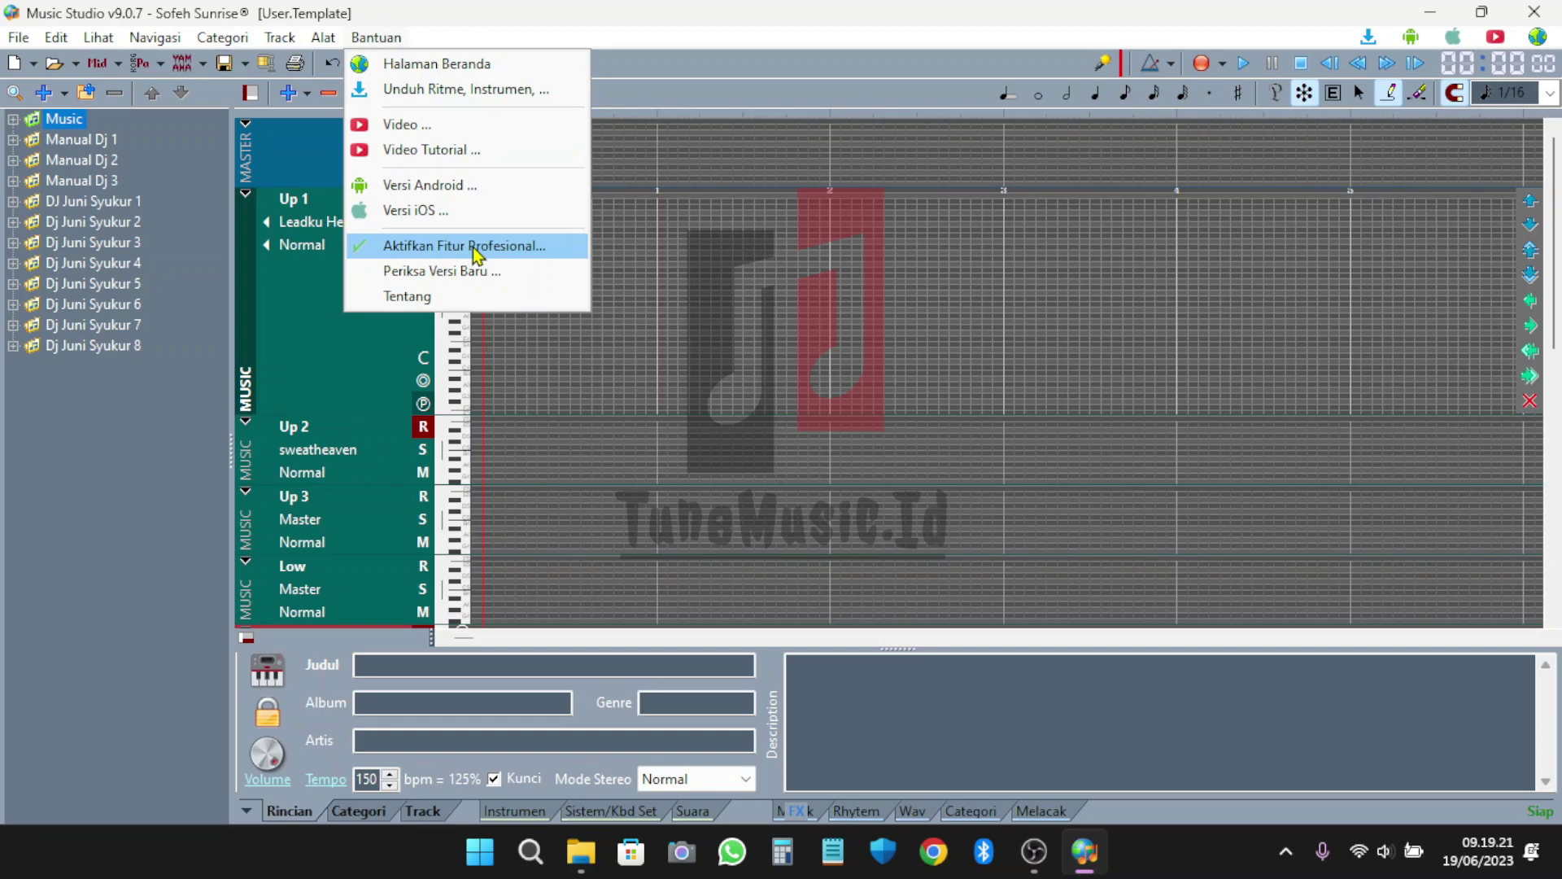
{"action": "left_click", "coordinate": [478, 246]}
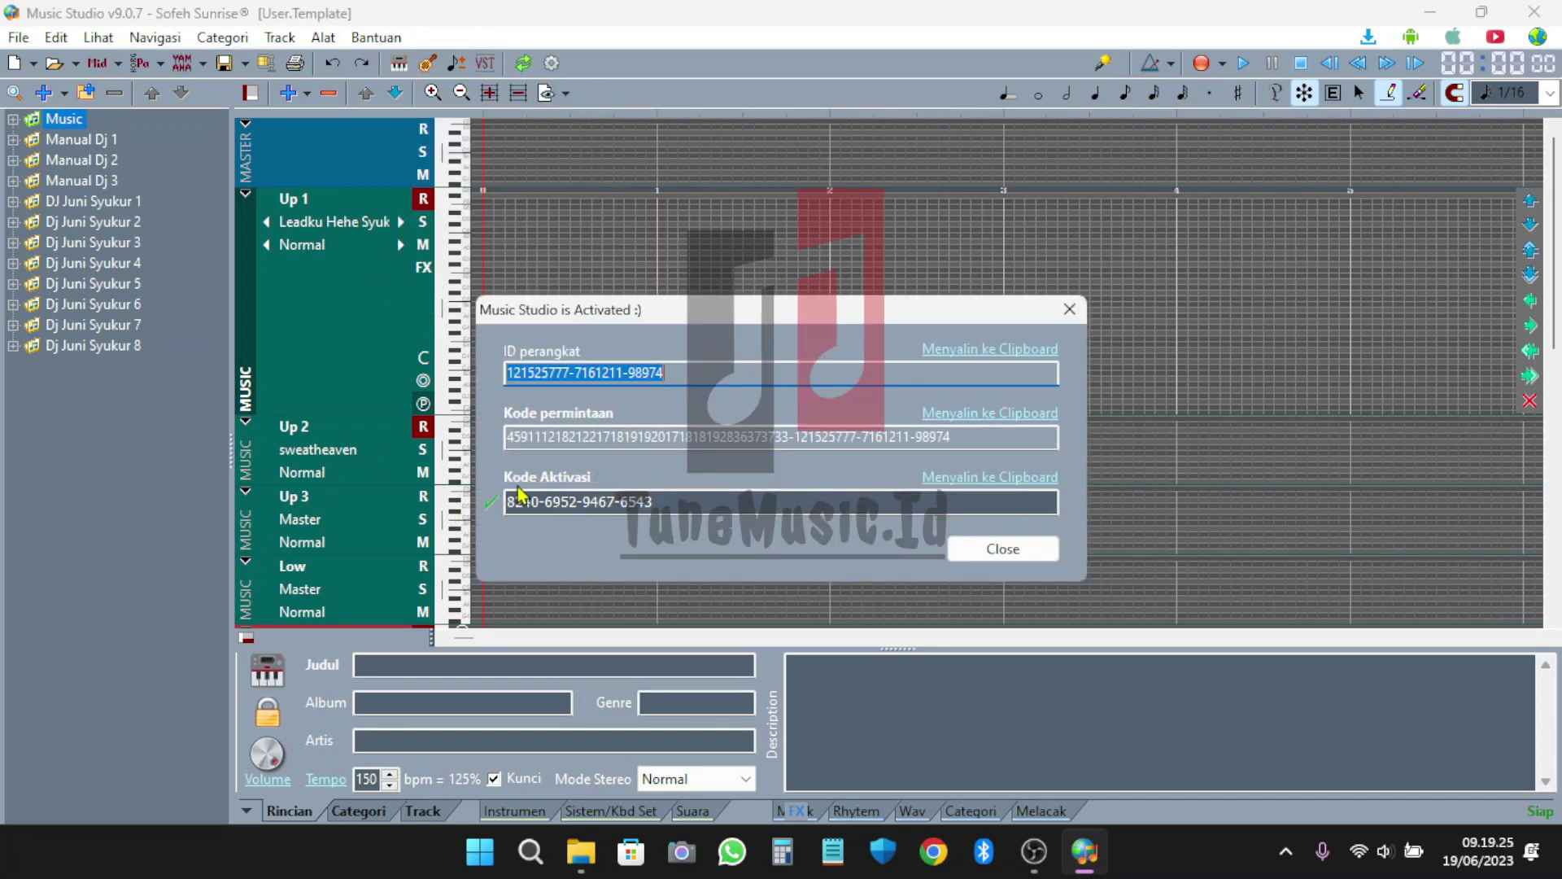
{"action": "left_click", "coordinate": [1025, 552]}
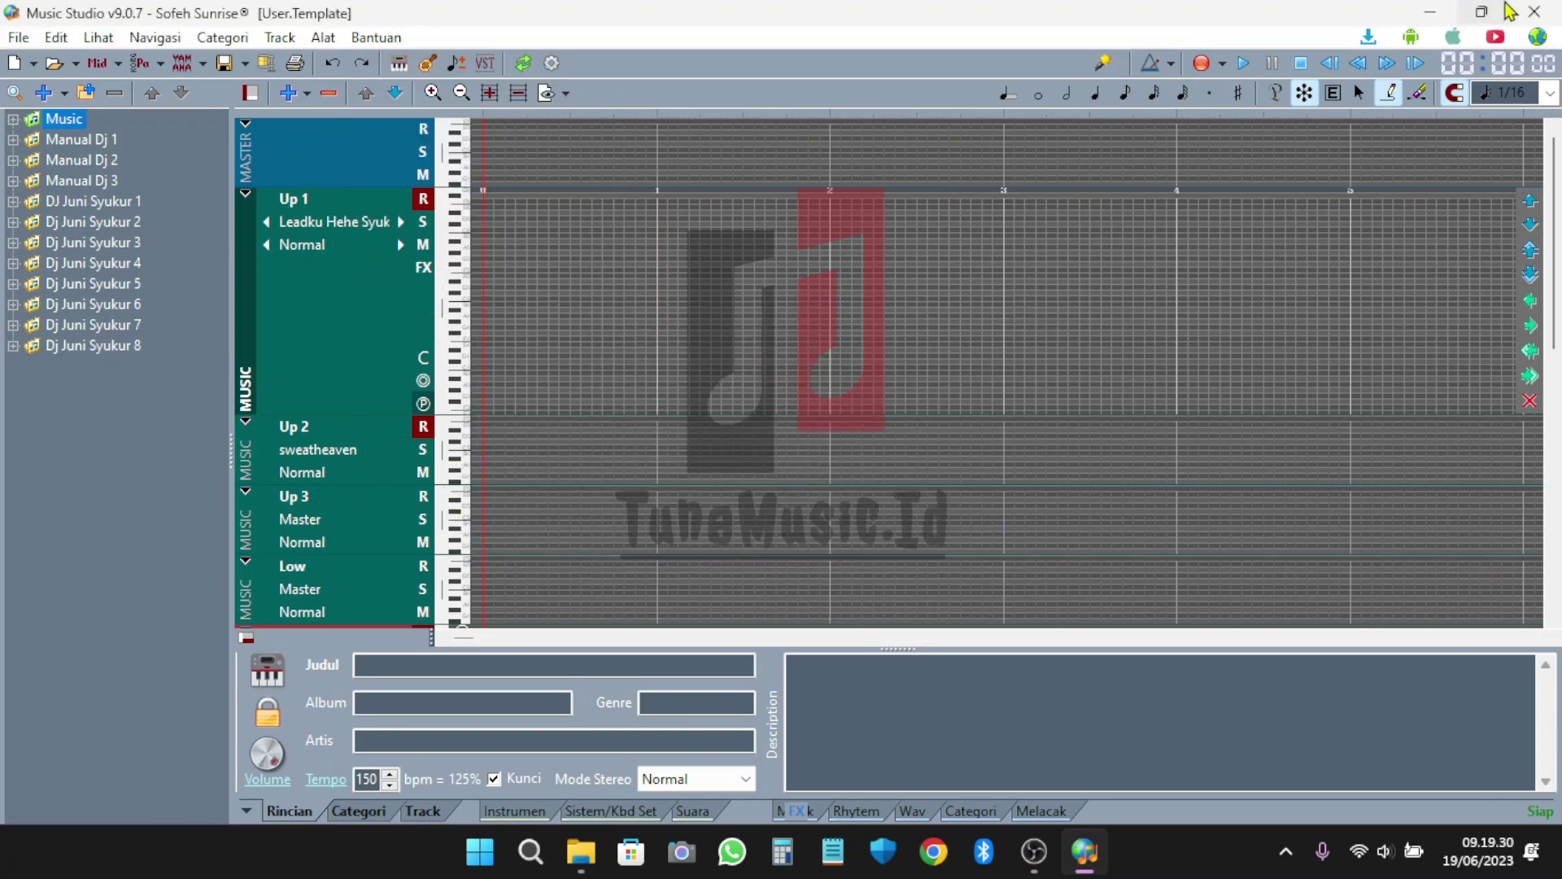
{"action": "left_click", "coordinate": [1533, 21]}
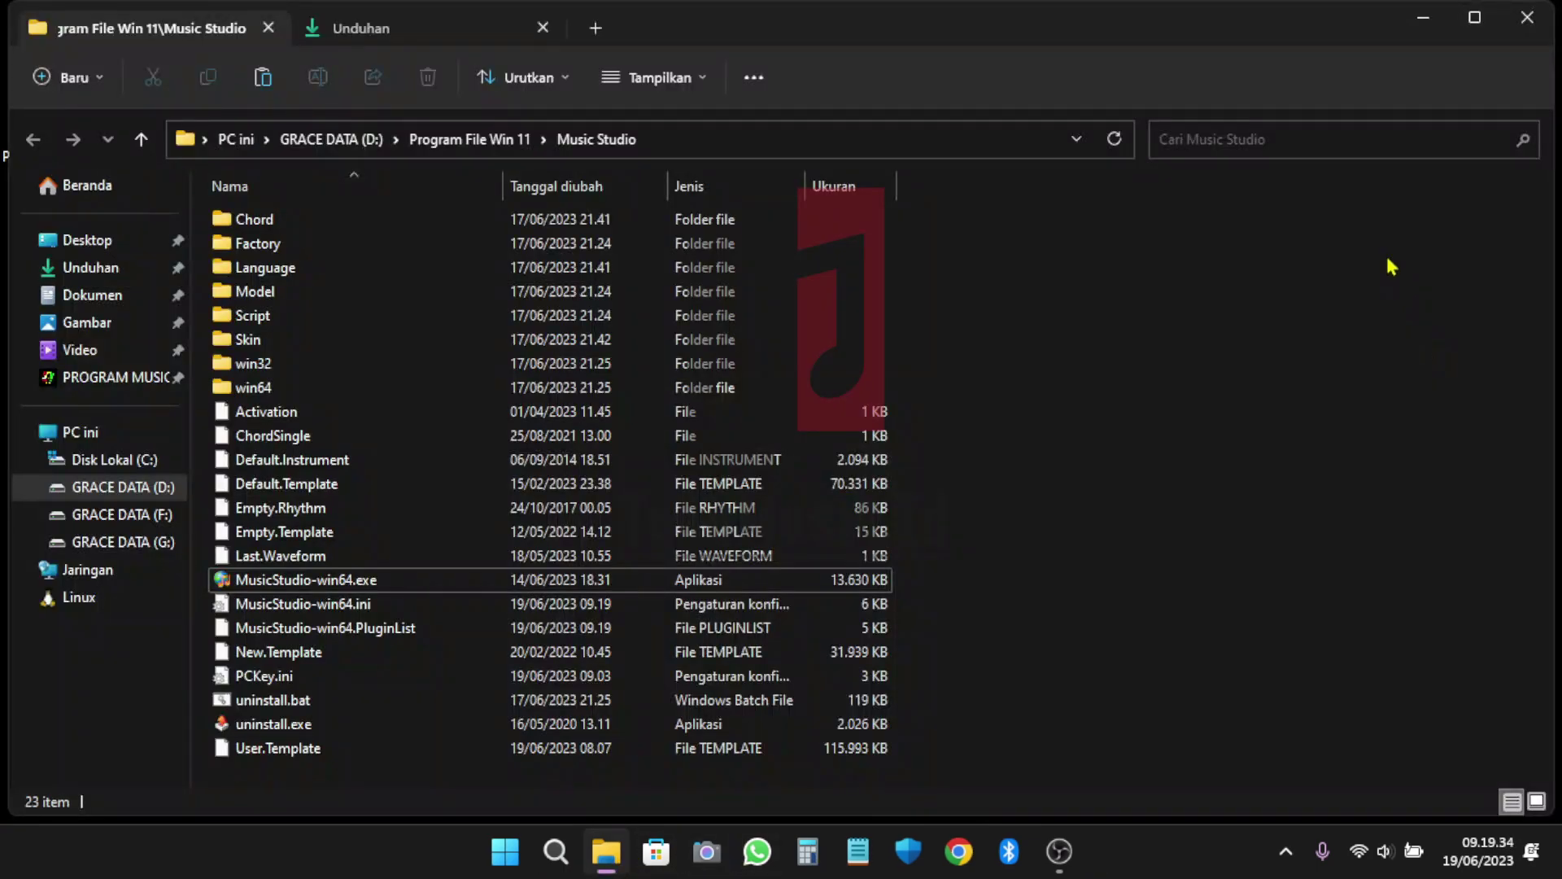
Copy the Activation file from the Music Studio installation folder back into the Unduhan folder
{"action": "left_click", "coordinate": [314, 412]}
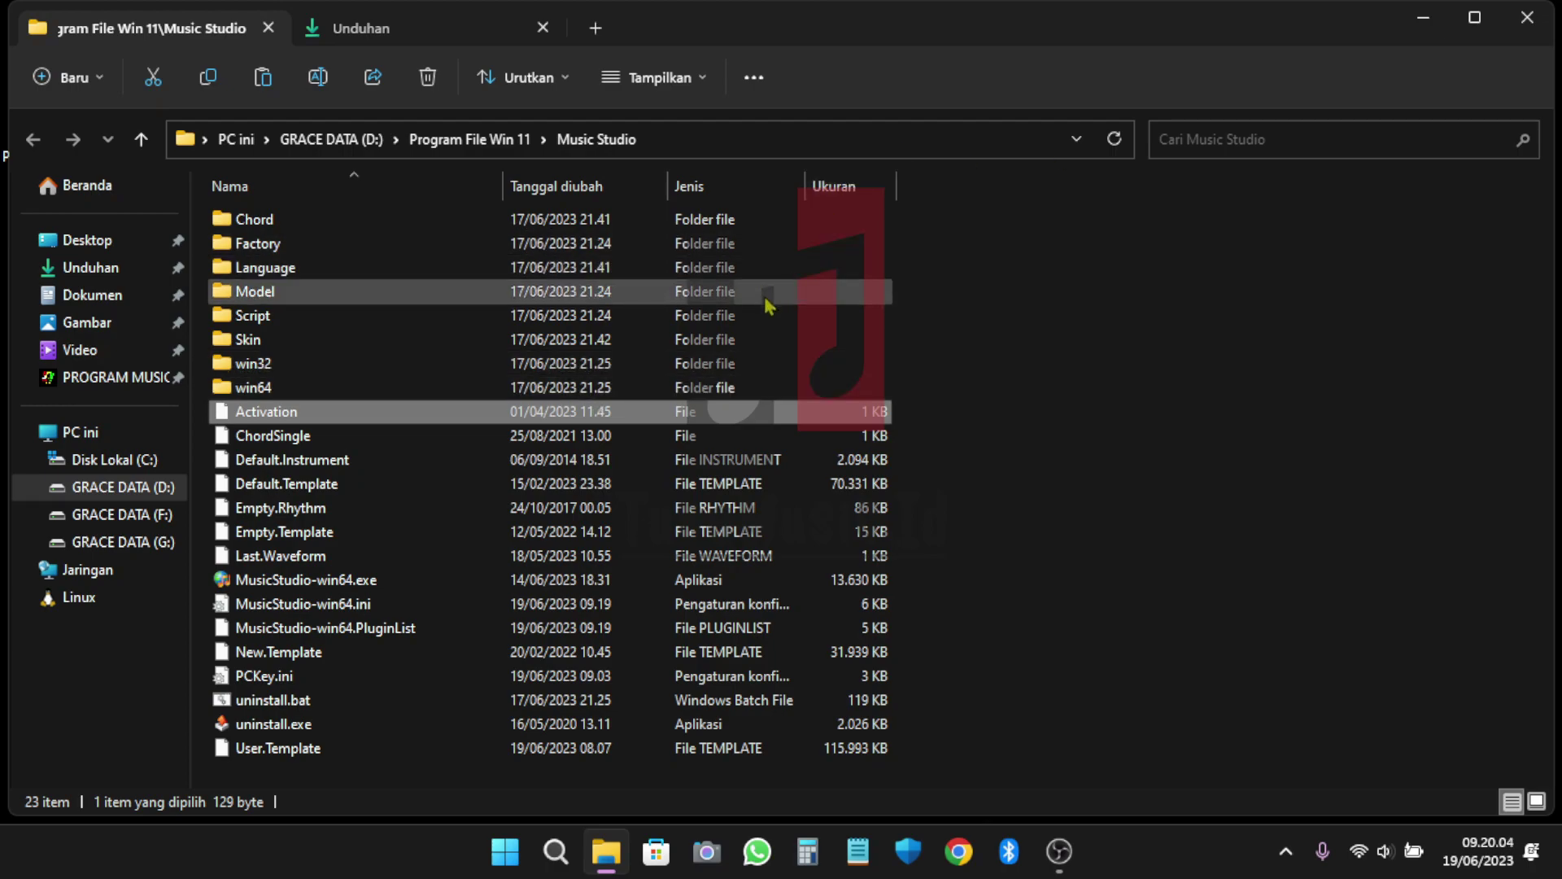
{"action": "left_click", "coordinate": [90, 267]}
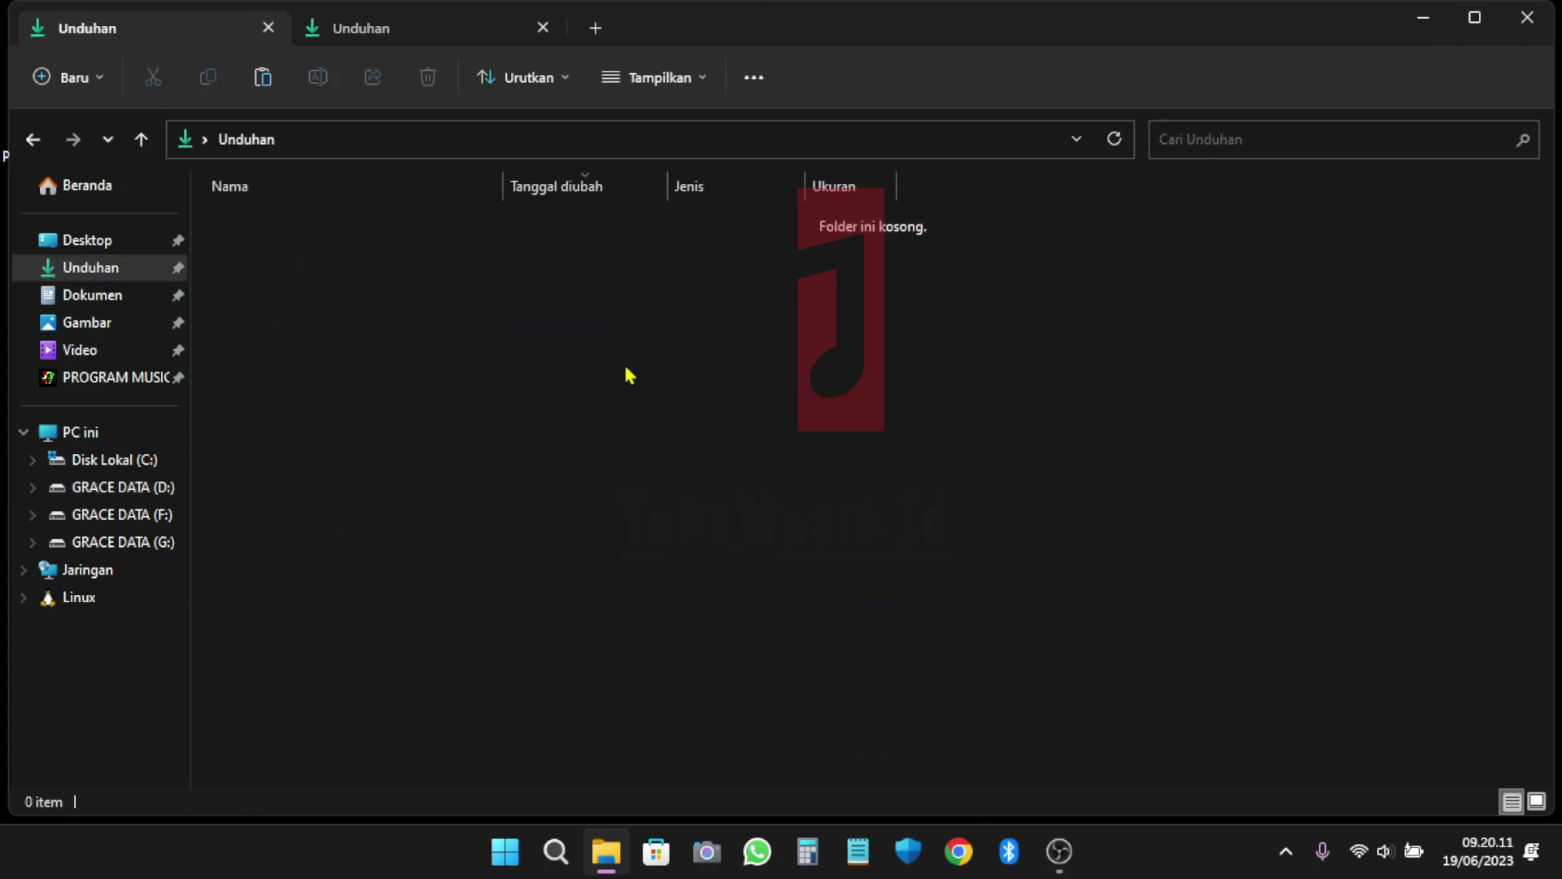
{"action": "key", "text": "ctrl+v"}
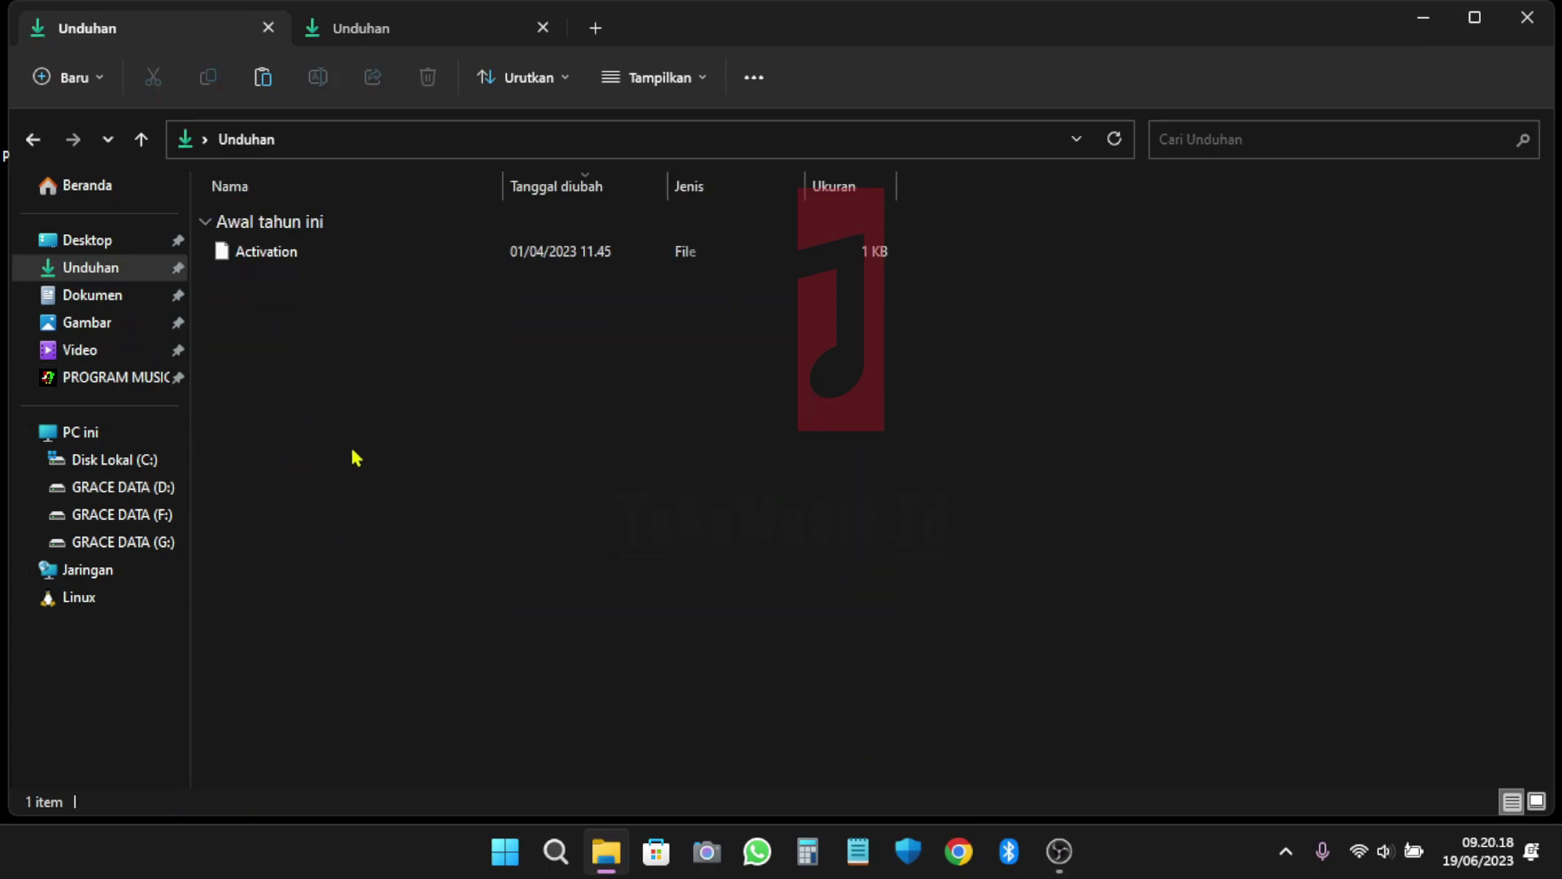
Close the duplicate Unduhan tab and minimize the folder window
{"action": "left_click", "coordinate": [488, 29]}
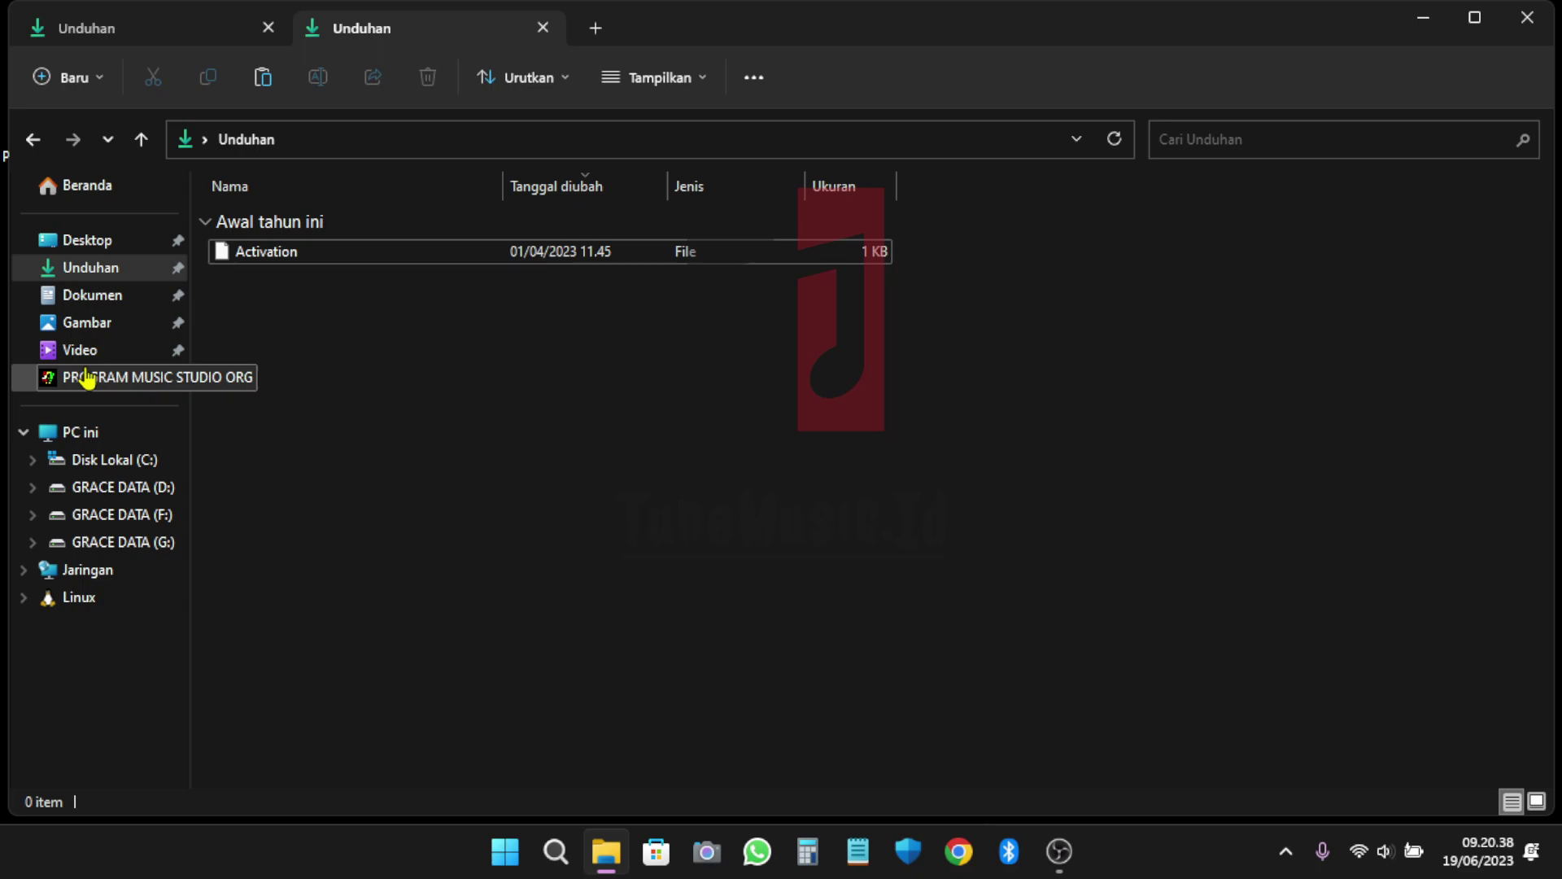
{"action": "left_click", "coordinate": [112, 276]}
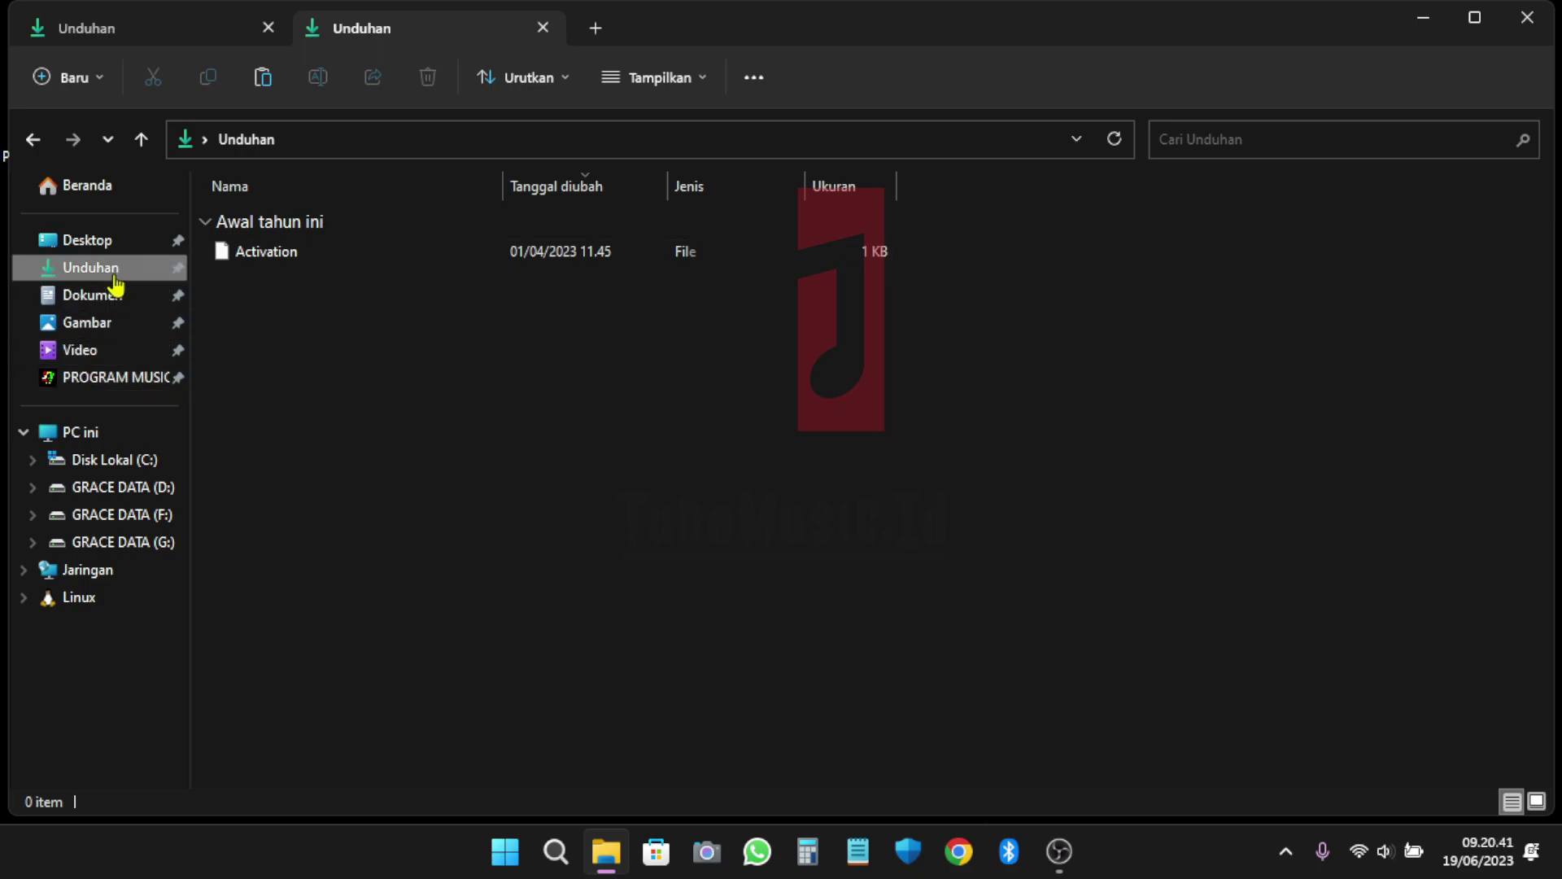
{"action": "left_click", "coordinate": [543, 28]}
{"action": "left_click", "coordinate": [276, 252]}
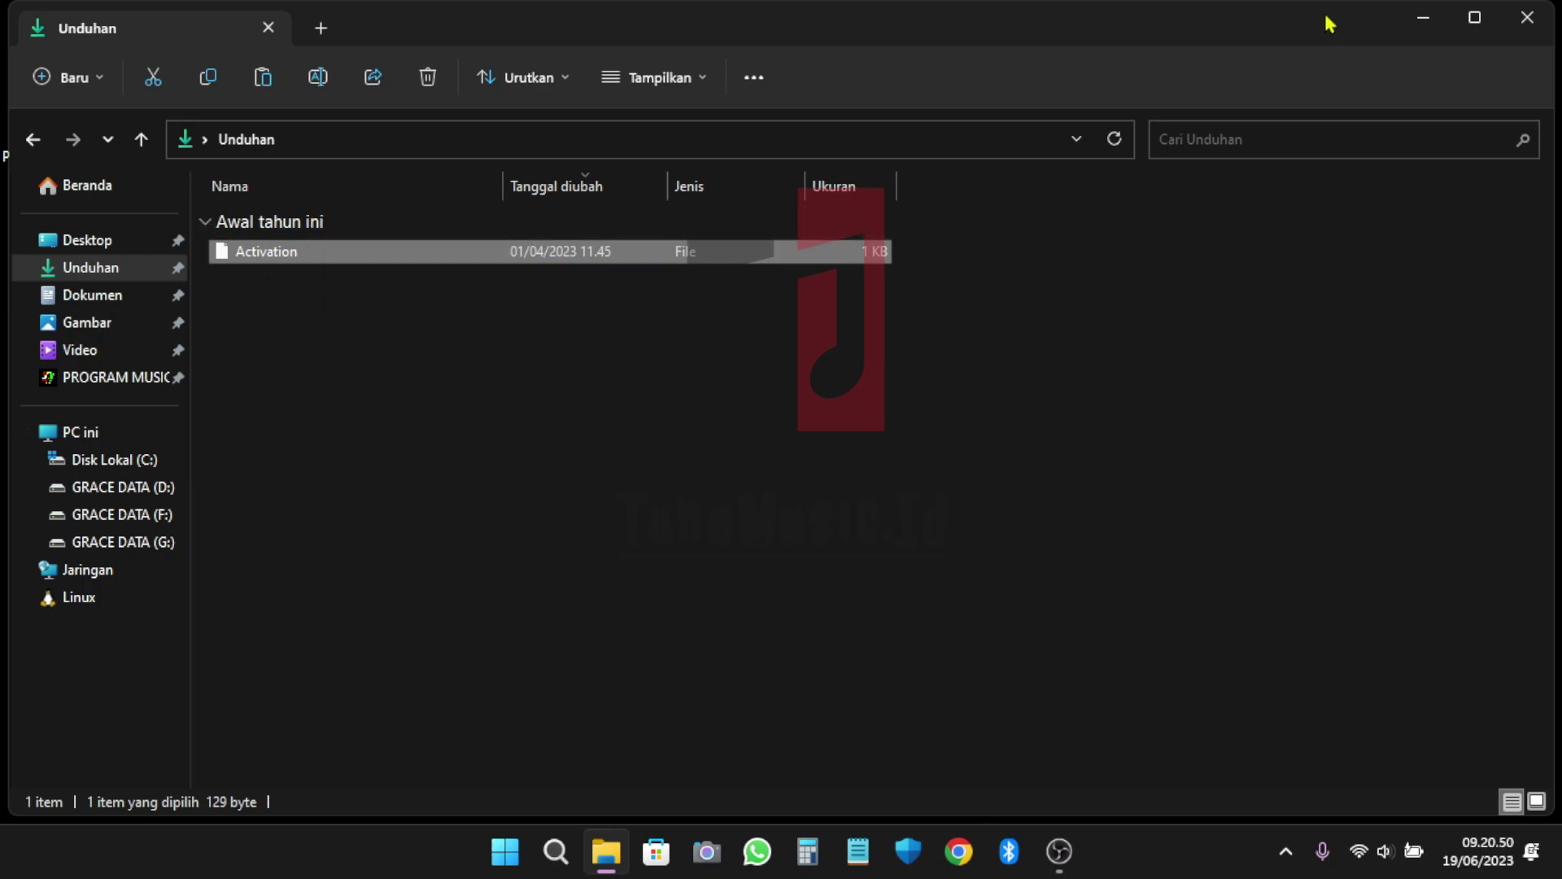
{"action": "left_click", "coordinate": [1423, 18]}
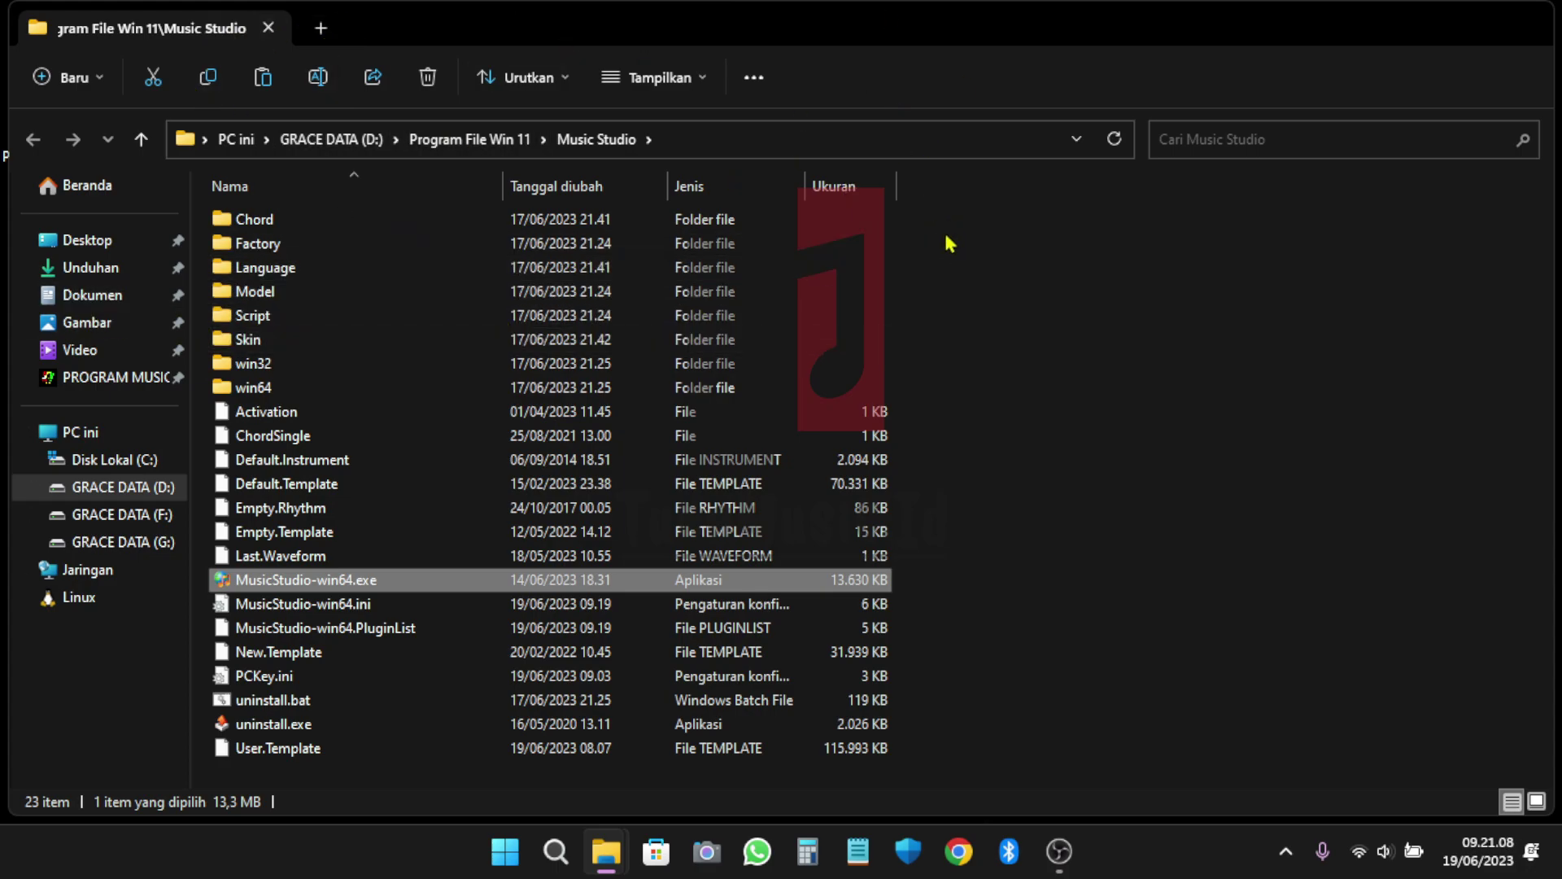
Permanently delete the Activation file from the Unduhan folder
{"action": "left_click", "coordinate": [361, 421]}
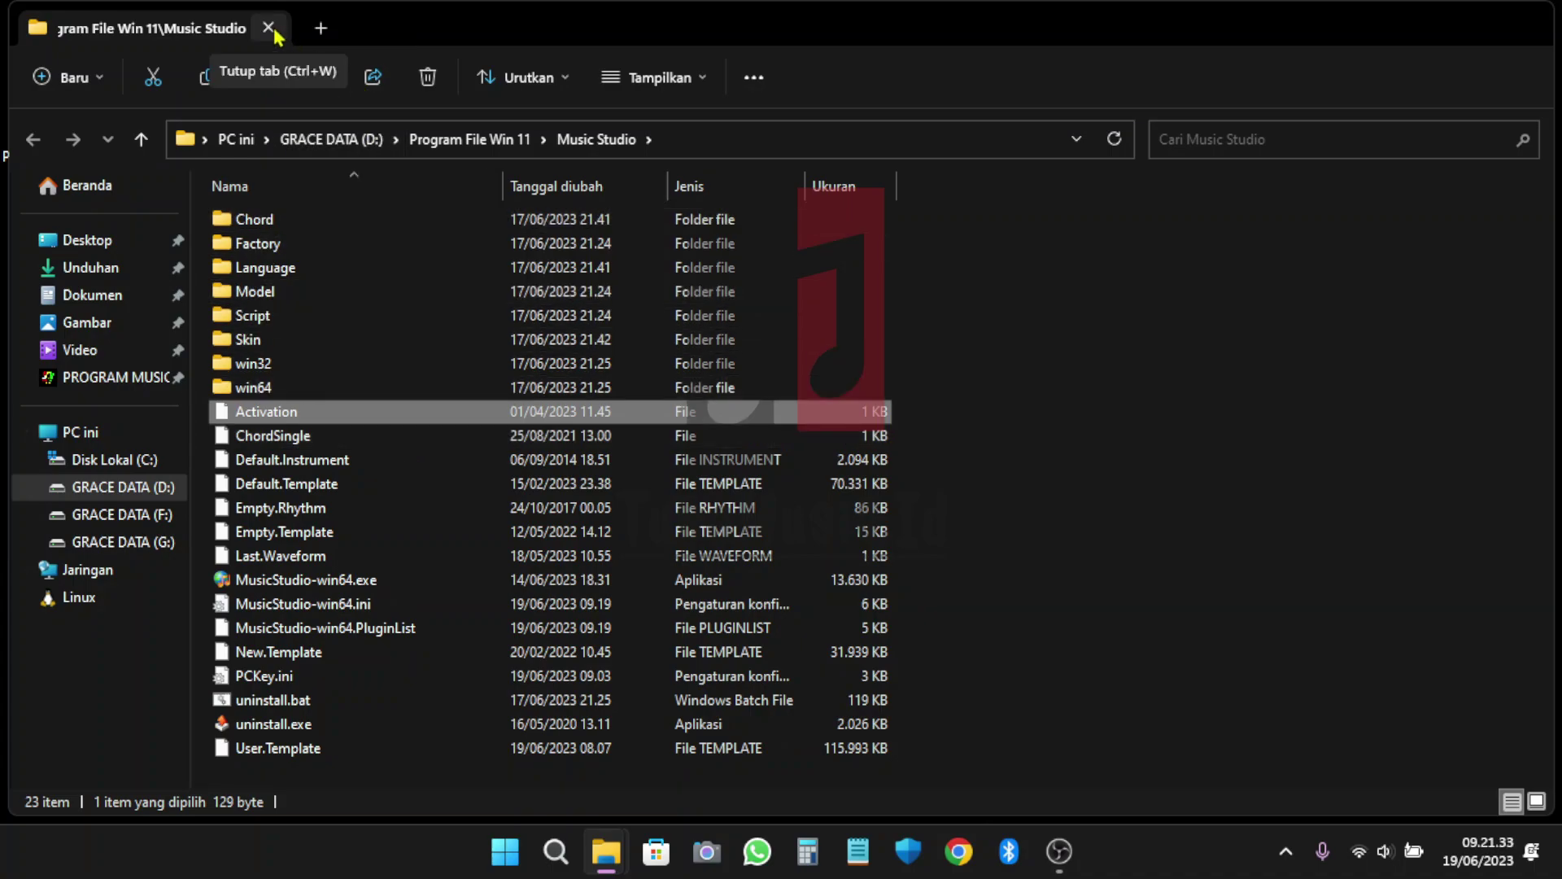
{"action": "left_click", "coordinate": [85, 268]}
{"action": "left_click", "coordinate": [329, 259]}
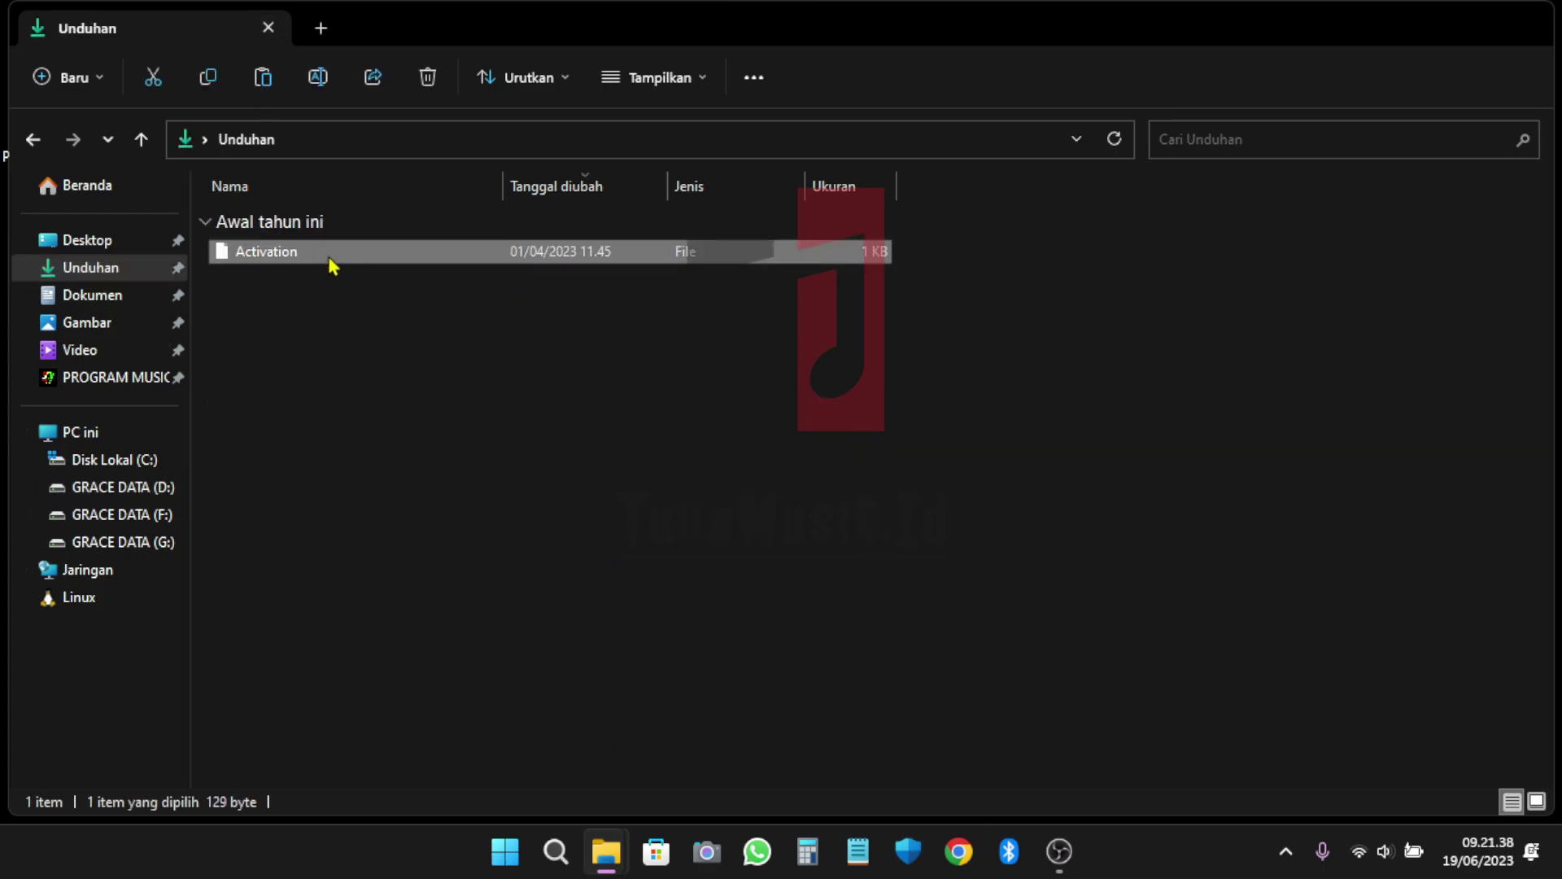
{"action": "key", "text": "shift+Delete"}
{"action": "key", "text": "Return"}
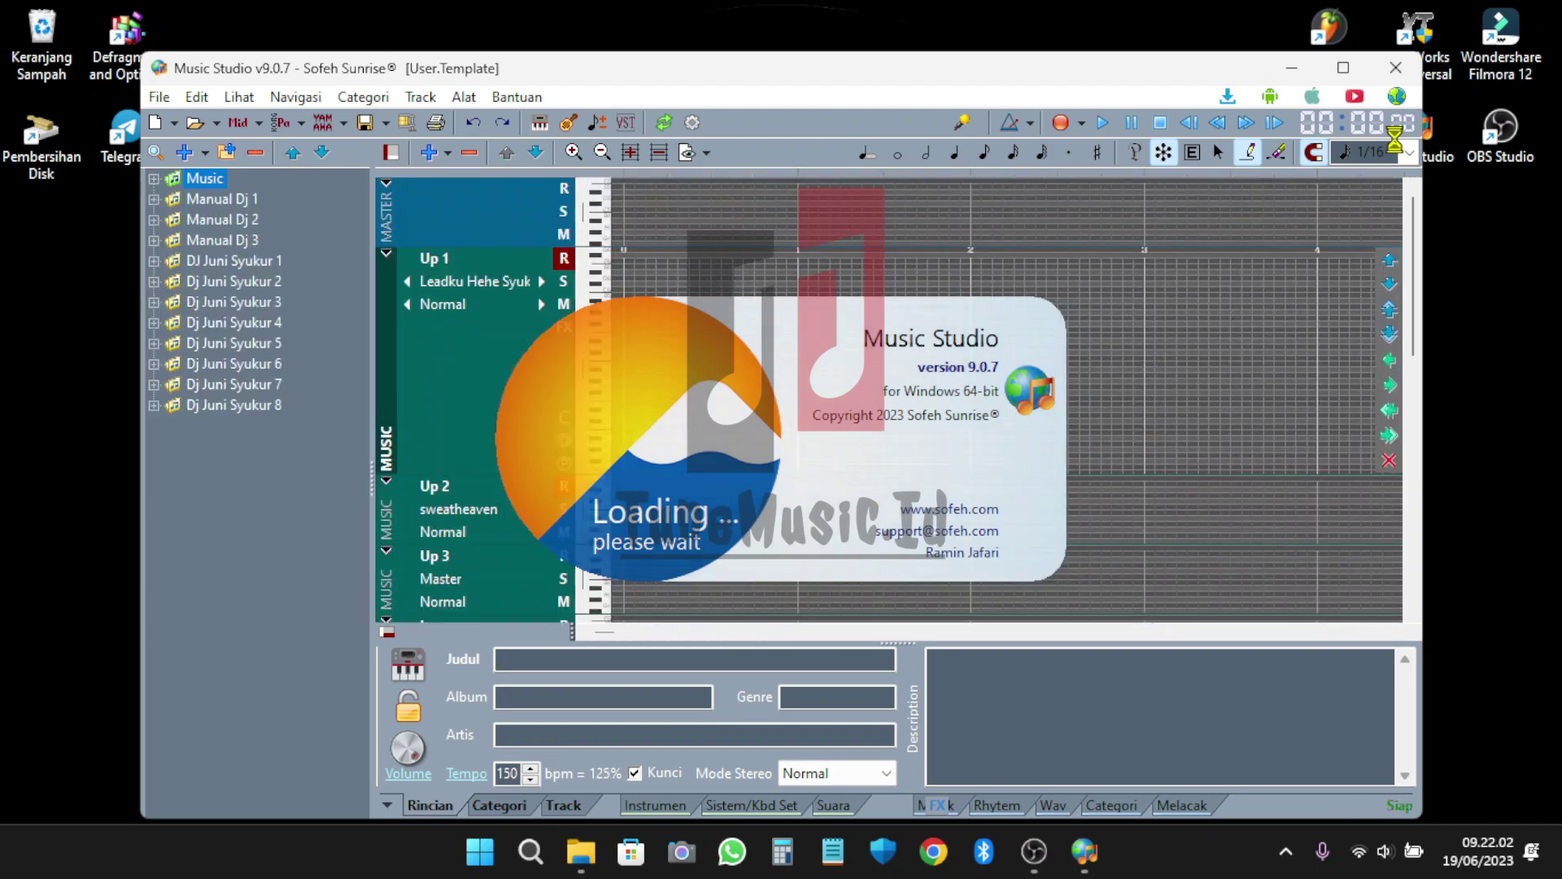
Maximize Music Studio, view its virtual keyboard full screen, and close the keyboard
{"action": "left_click", "coordinate": [1342, 68]}
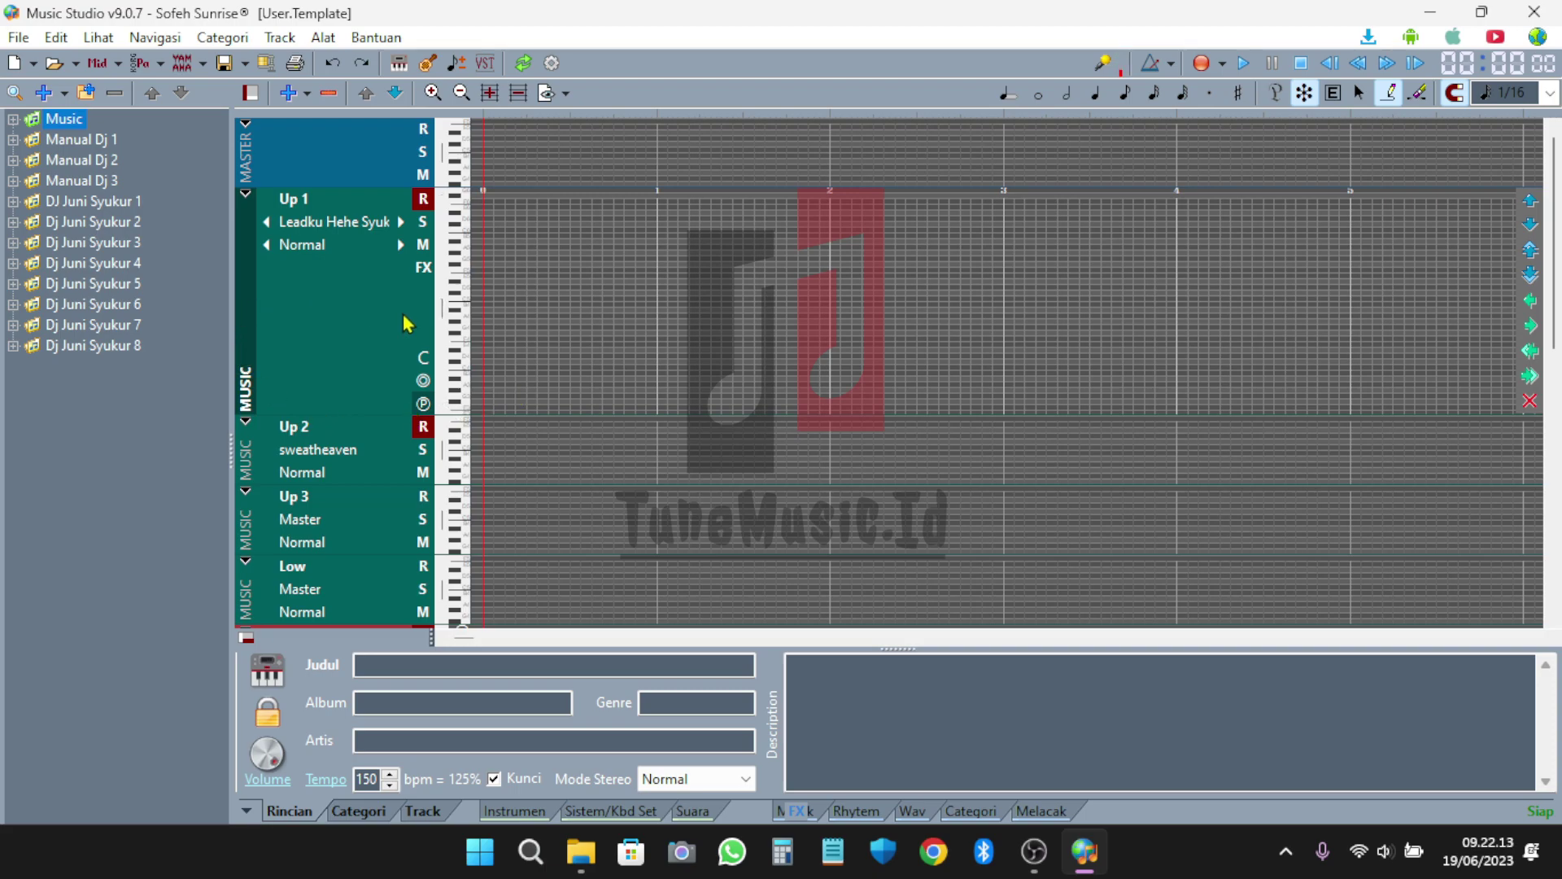
{"action": "left_click", "coordinate": [399, 63]}
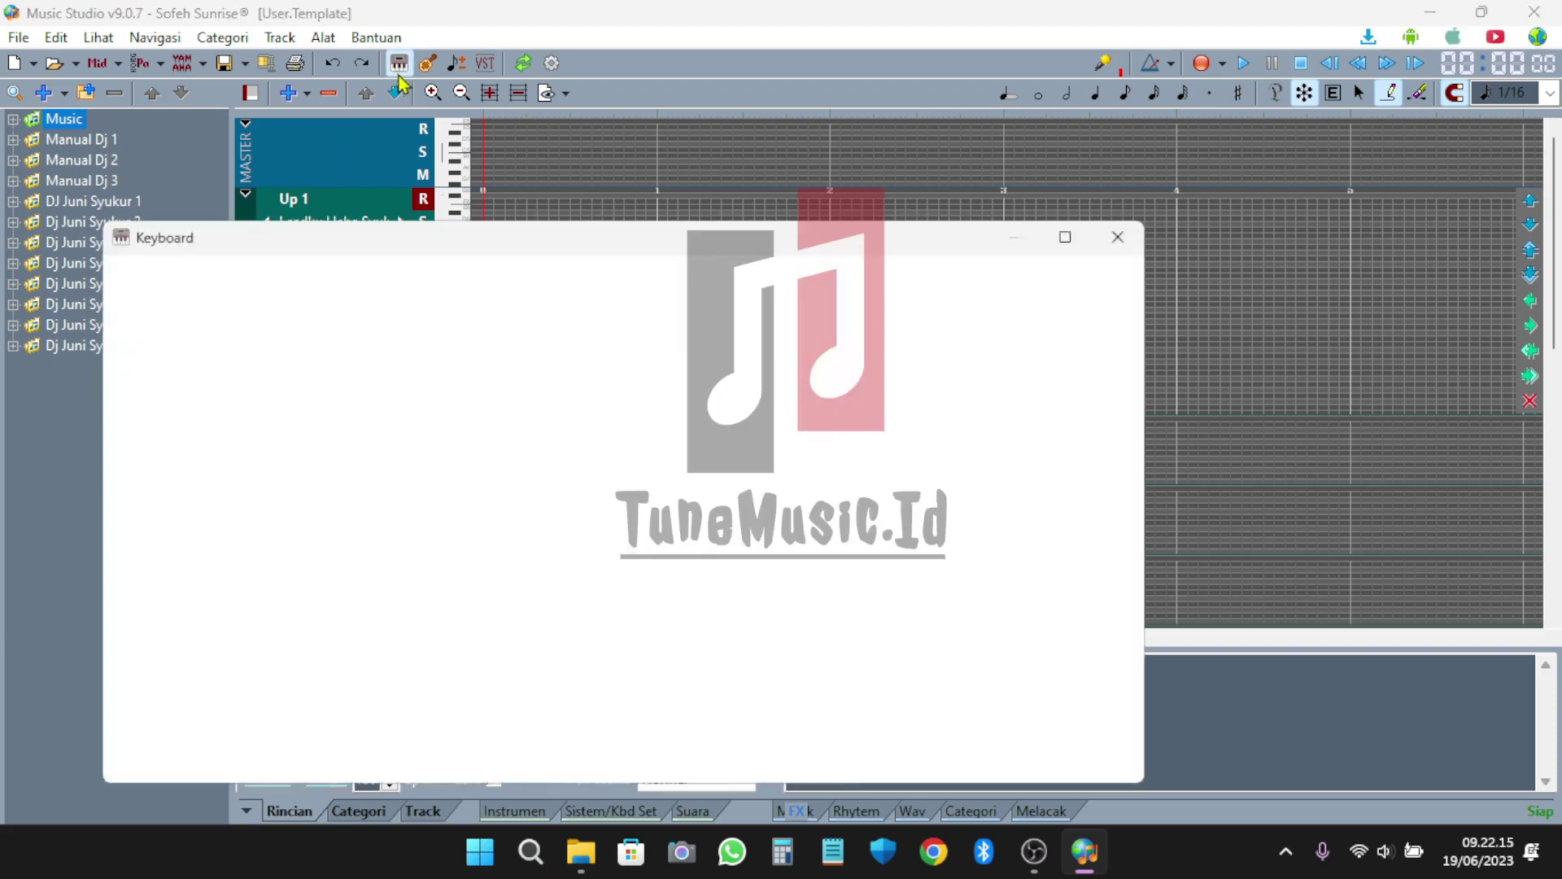
{"action": "left_click", "coordinate": [1065, 236]}
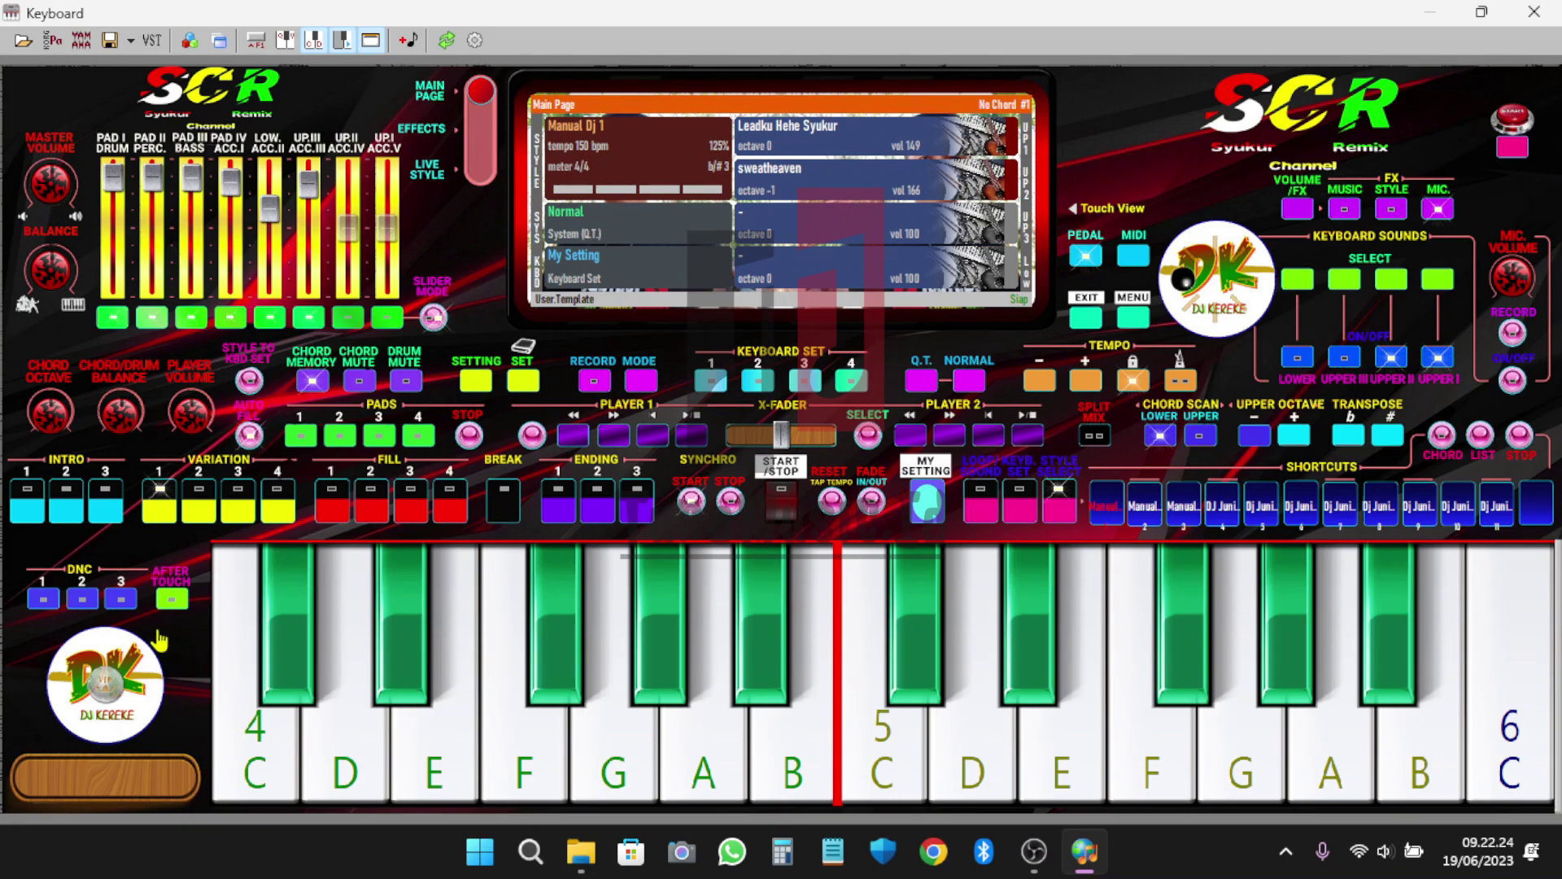
{"action": "left_click", "coordinate": [1533, 11]}
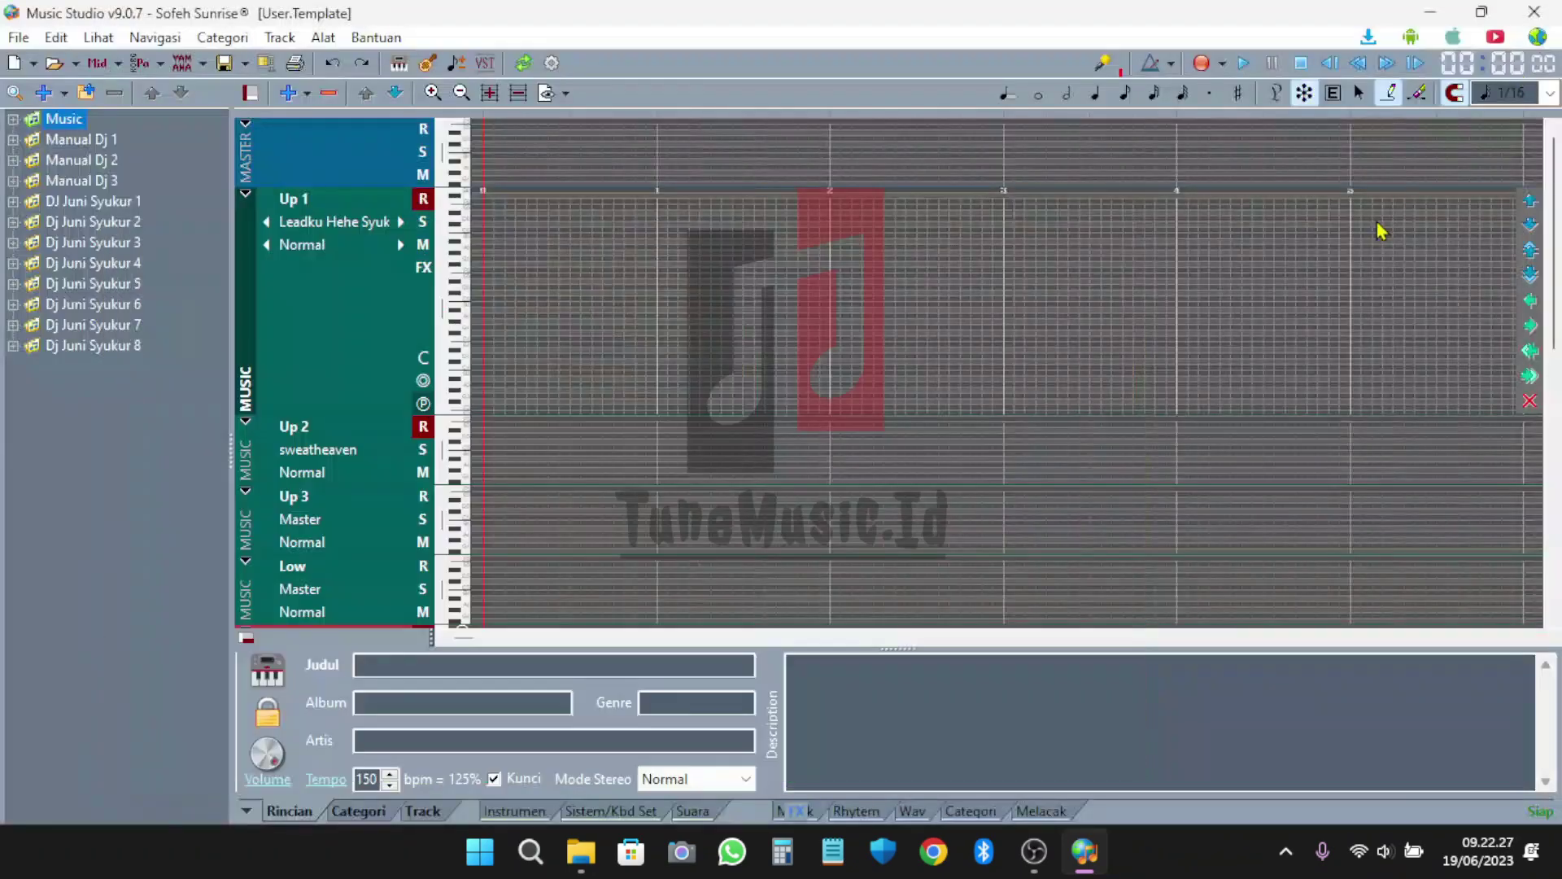